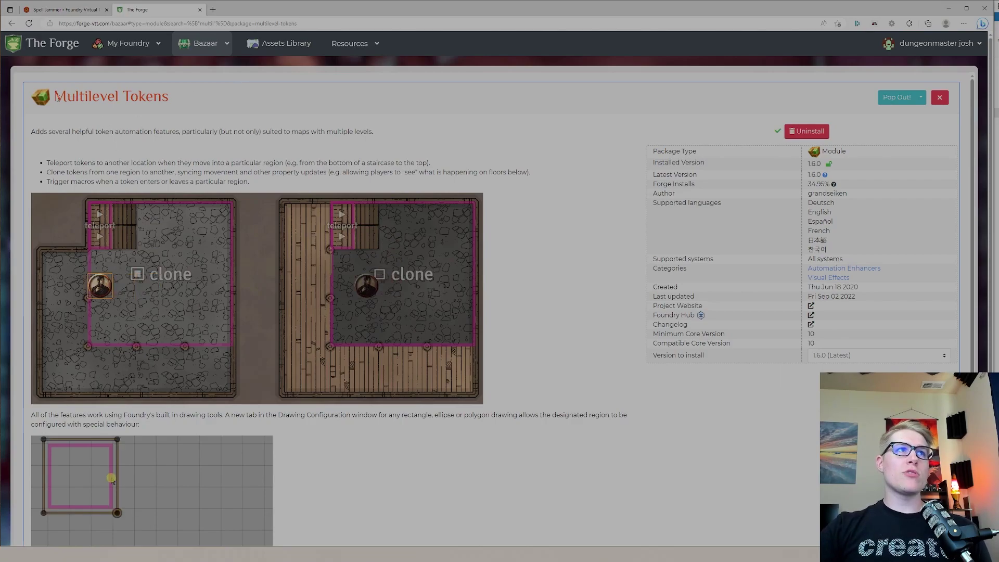
pyautogui.moveTo(59, 98); pyautogui.dragTo(169, 99)
pyautogui.click(283, 145)
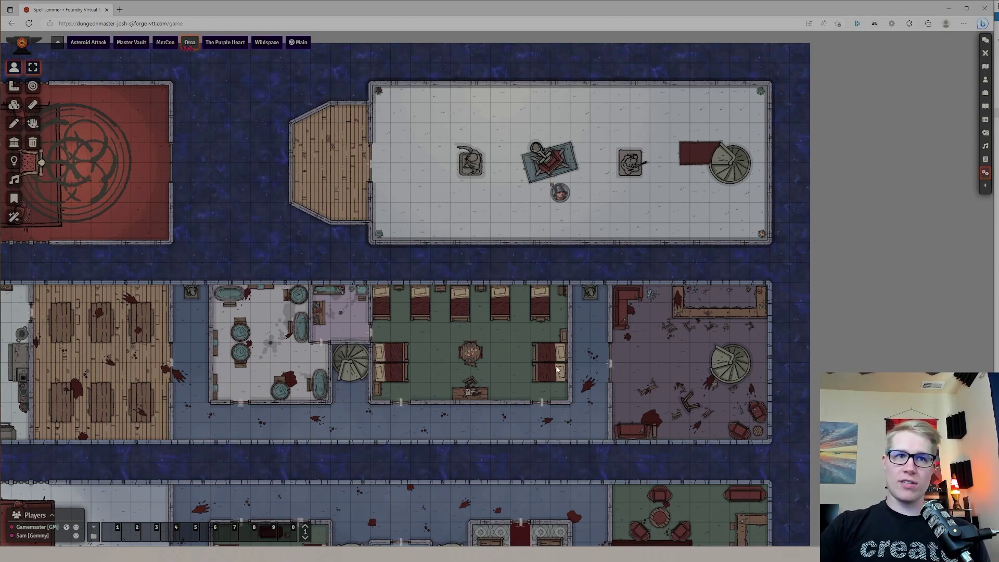
# - Draw a rectangle around the spiral staircase beside the red carpet on the ship's white-floored upper level
pyautogui.moveTo(512, 350); pyautogui.dragTo(530, 290)
pyautogui.scroll(-2, 530, 290)
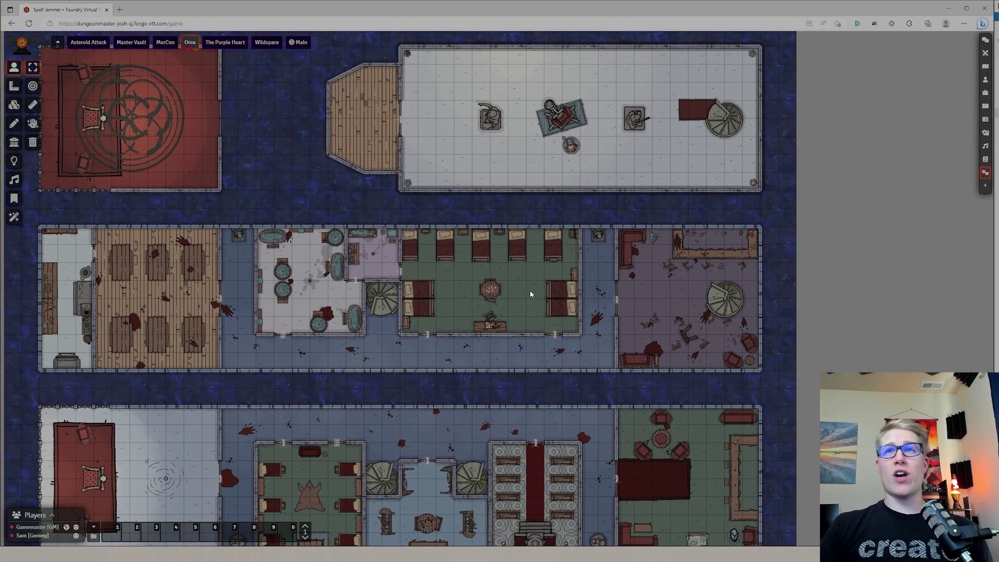
pyautogui.moveTo(663, 135); pyautogui.dragTo(633, 184)
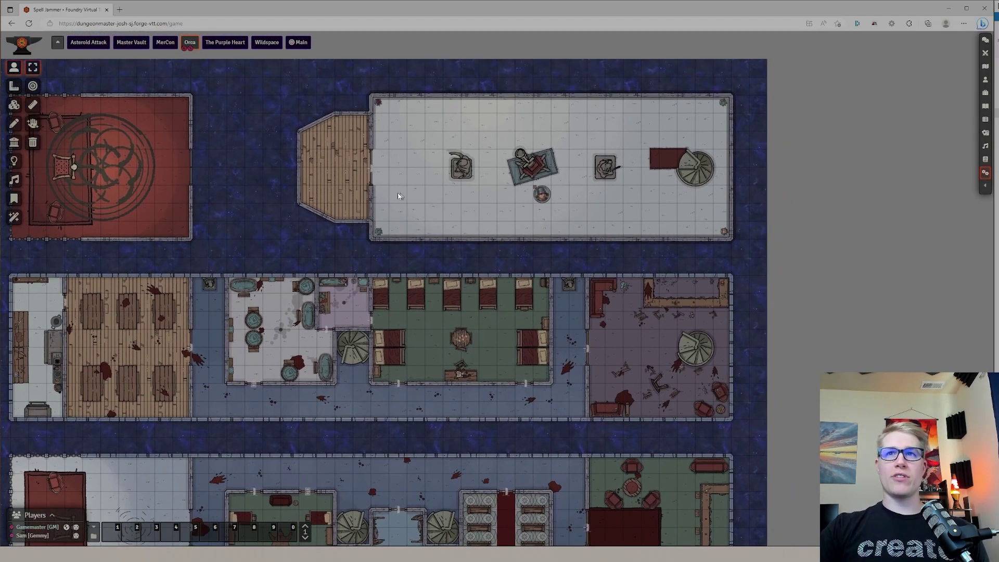
pyautogui.click(14, 124)
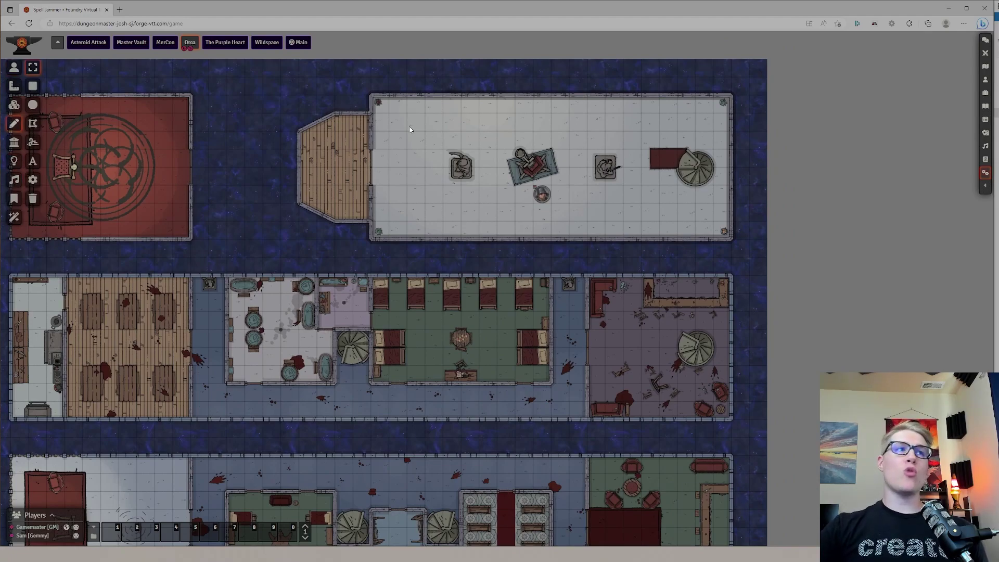
pyautogui.click(33, 87)
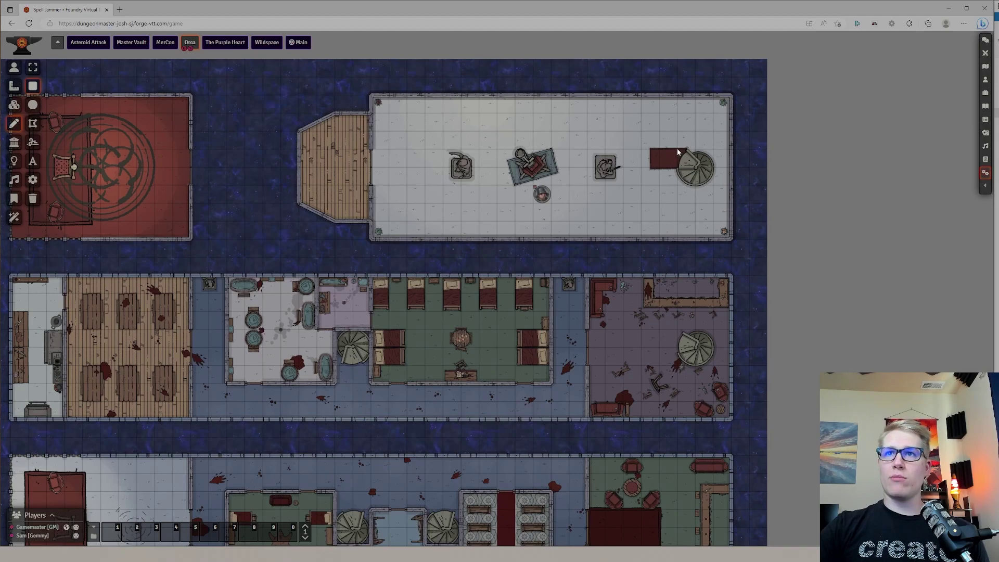
pyautogui.moveTo(715, 189); pyautogui.dragTo(715, 188)
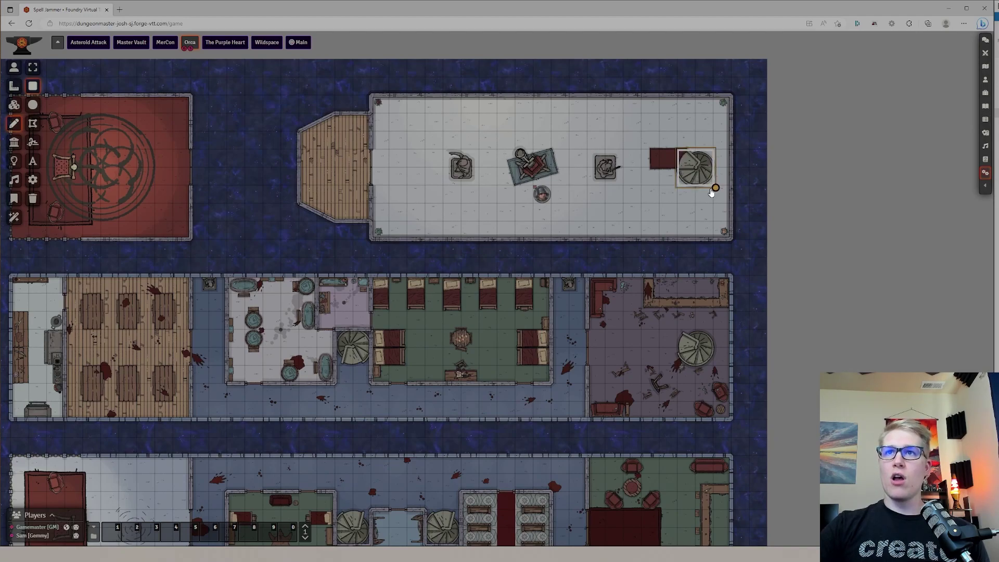
# - Make the upper-level staircase rectangle both an In and Out teleport region with the identifier 1-2
pyautogui.doubleClick(693, 168)
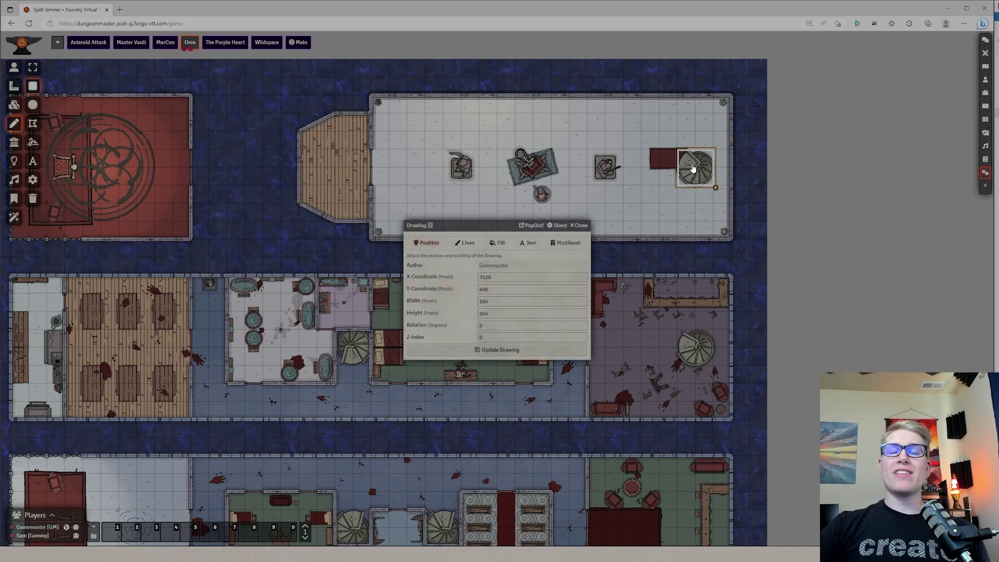
pyautogui.click(567, 244)
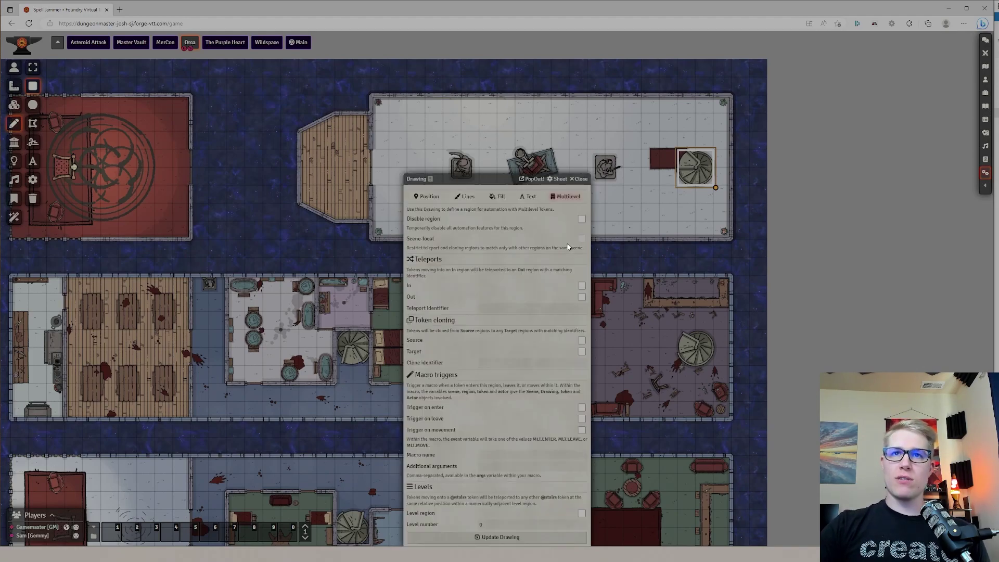
pyautogui.click(581, 285)
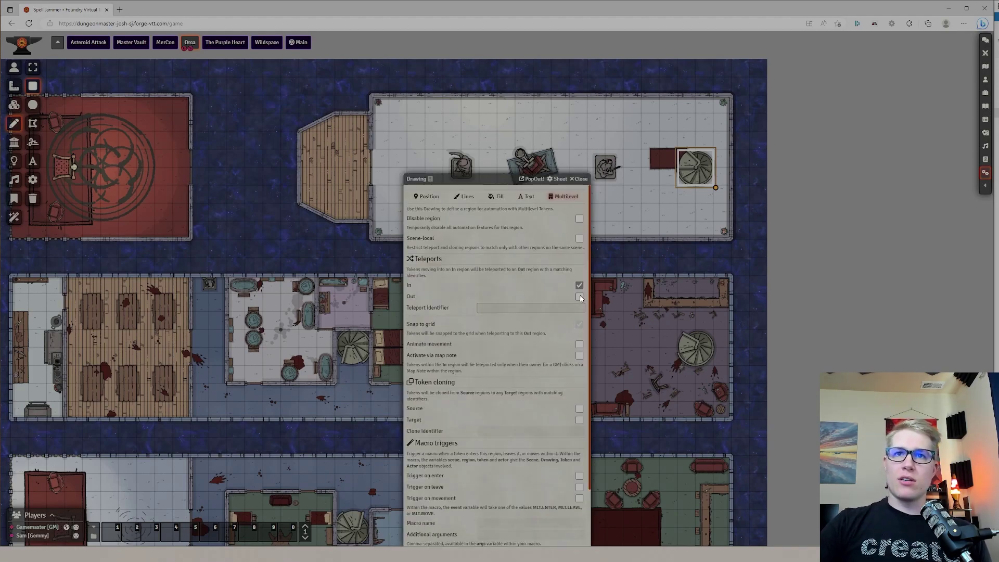
pyautogui.click(580, 297)
pyautogui.click(495, 305)
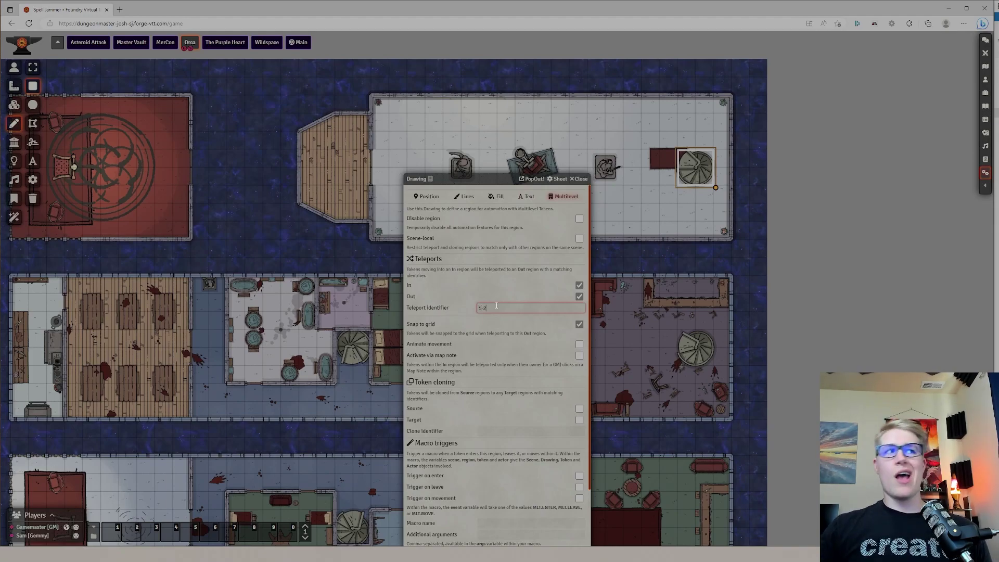
pyautogui.scroll(-1, 507, 296)
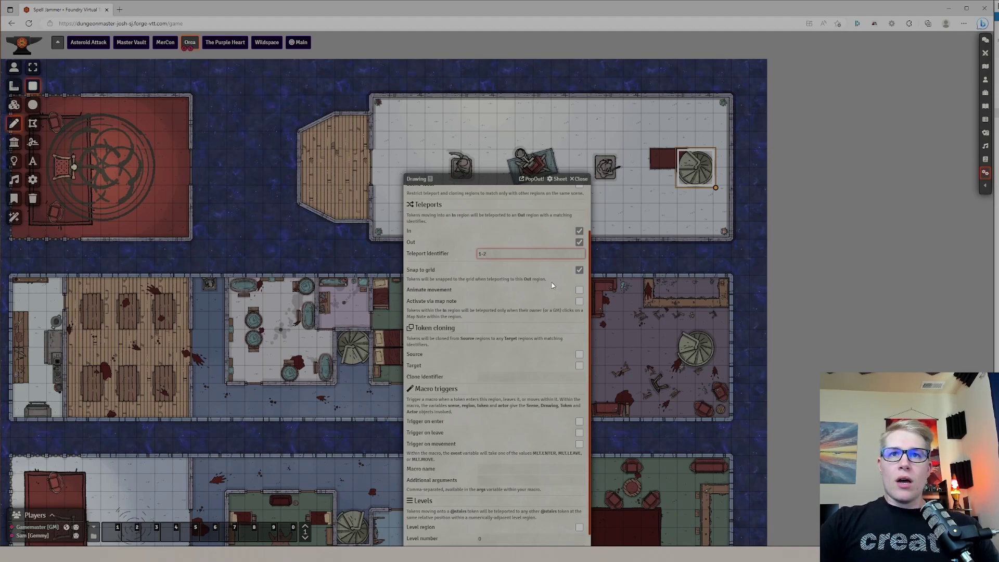
pyautogui.scroll(-1, 518, 477)
pyautogui.click(519, 537)
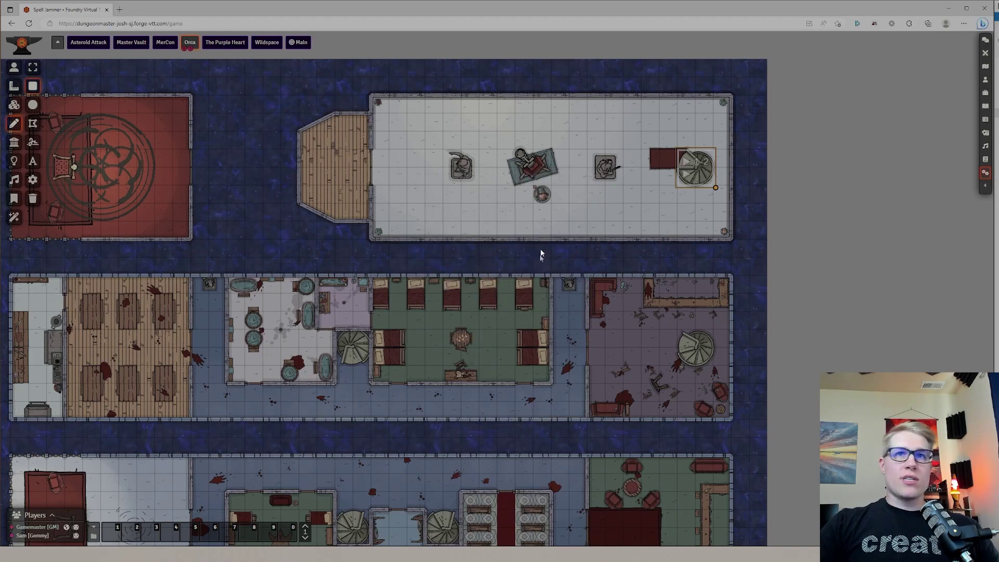
pyautogui.click(621, 210)
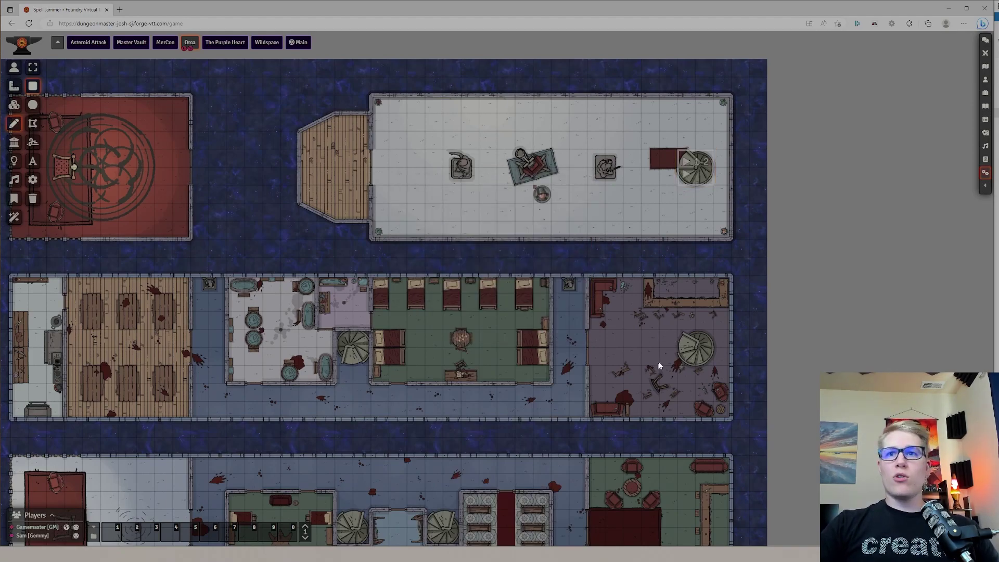
# - Outline the staircase in the purple room one level down and make it an In and Out teleport with identifier 1-2
pyautogui.doubleClick(714, 366)
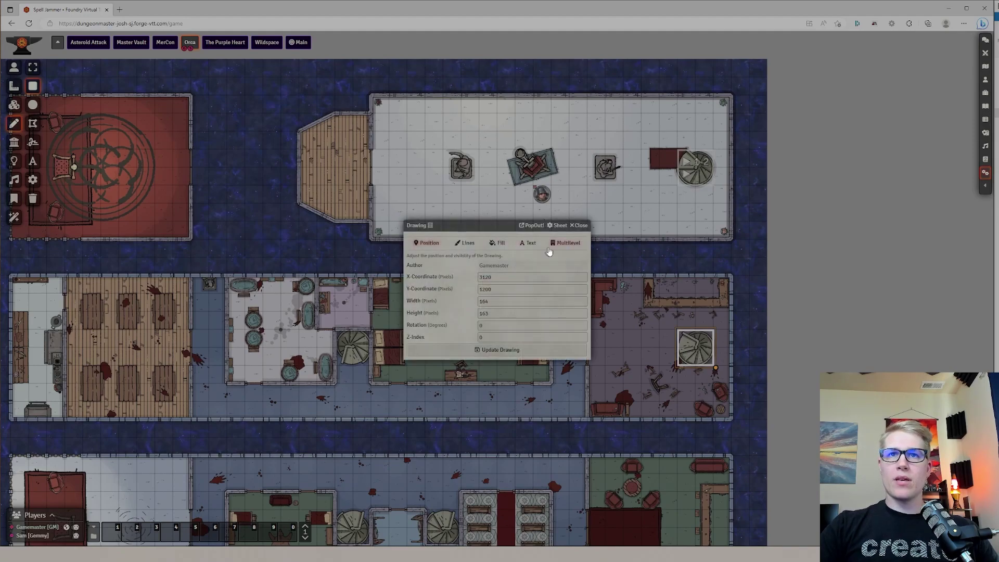
pyautogui.click(566, 243)
pyautogui.click(580, 285)
pyautogui.click(578, 296)
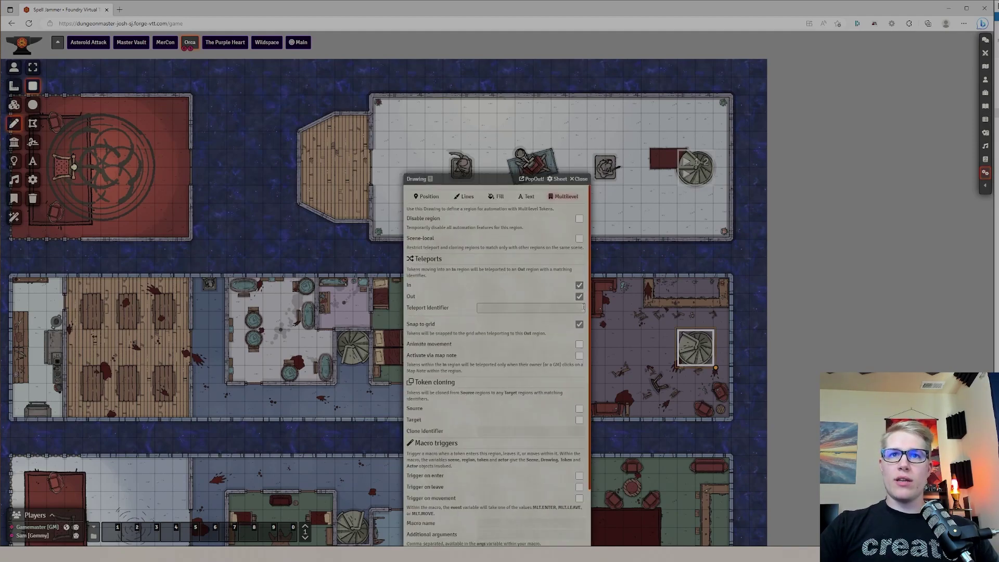
pyautogui.click(523, 309)
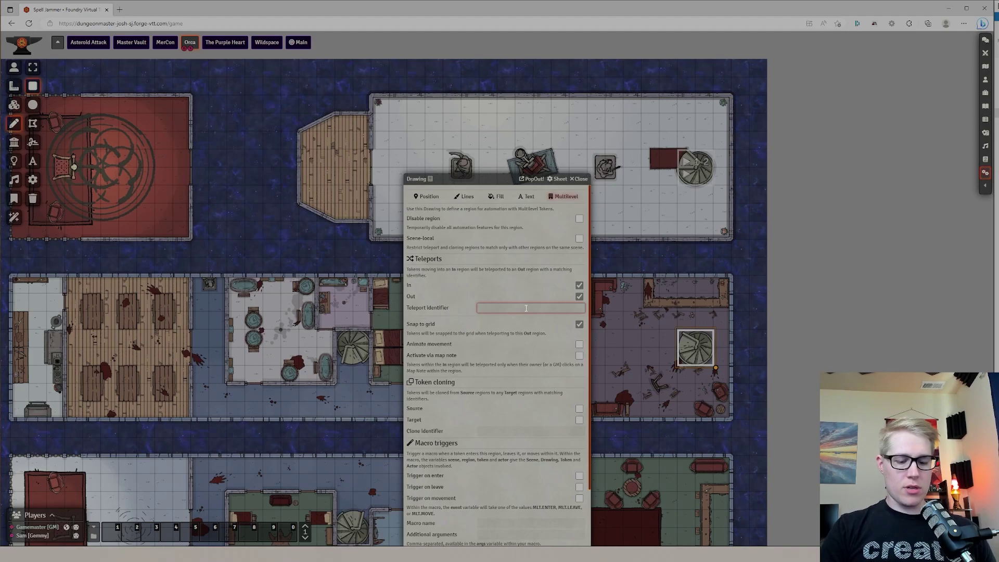
pyautogui.write('1-2')
pyautogui.press('Return')
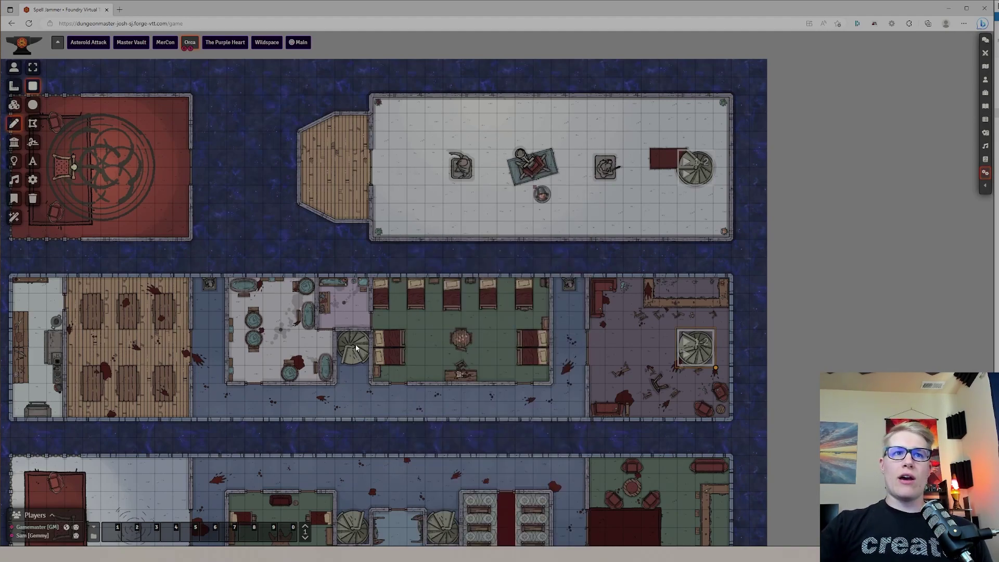
# - Outline the middle level's other staircase, between the washroom and bunk room, and make it an In and Out teleport with identifier 2-3
pyautogui.moveTo(414, 373); pyautogui.dragTo(466, 325)
pyautogui.click(389, 282)
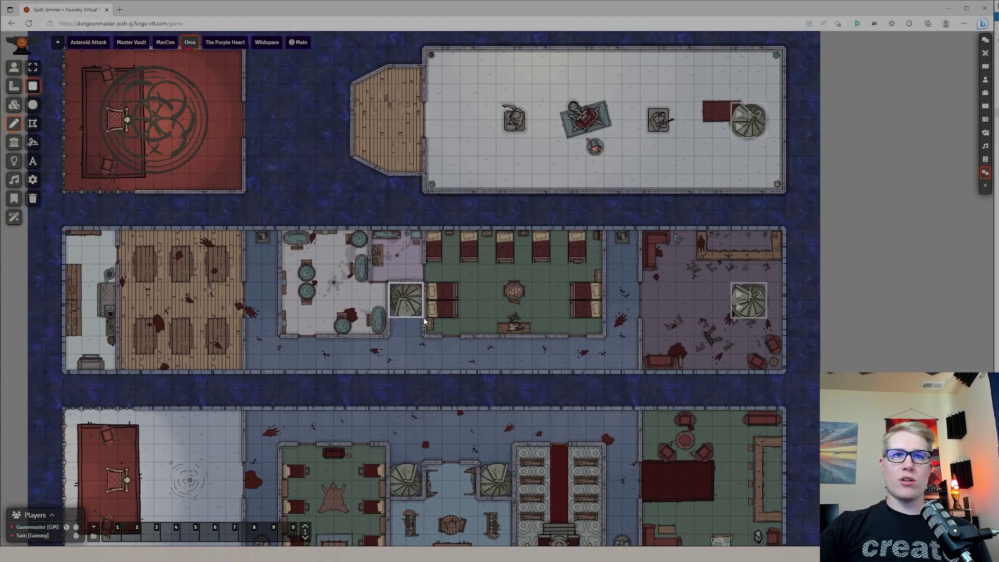
pyautogui.doubleClick(408, 304)
pyautogui.click(566, 243)
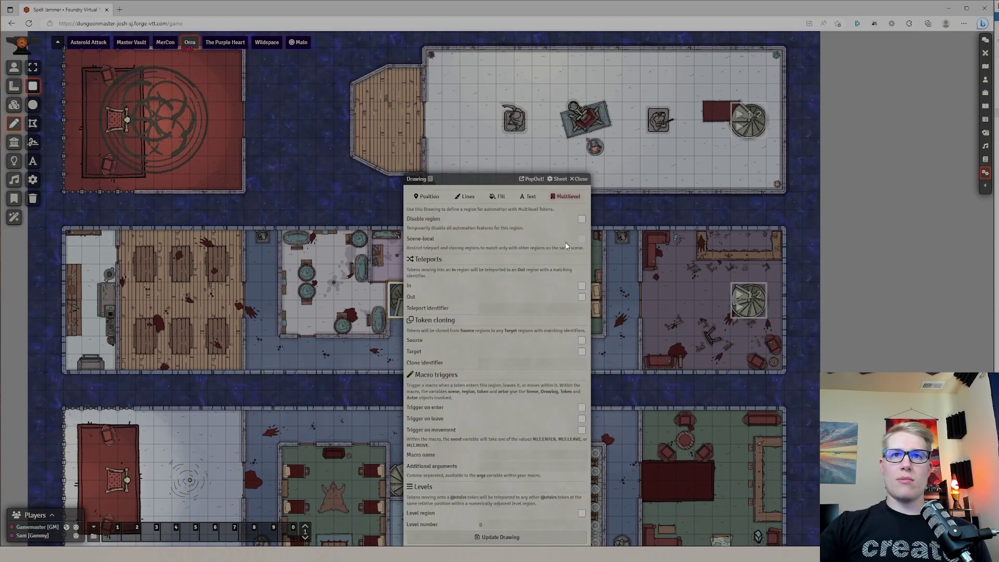
pyautogui.click(581, 287)
pyautogui.click(579, 296)
pyautogui.click(563, 306)
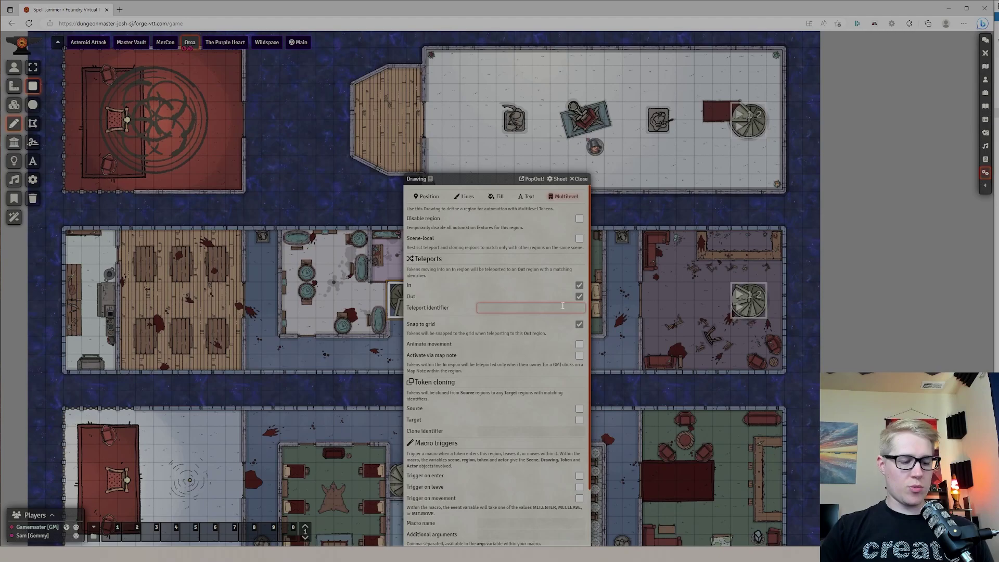
pyautogui.write('2-3')
pyautogui.scroll(-5, 512, 416)
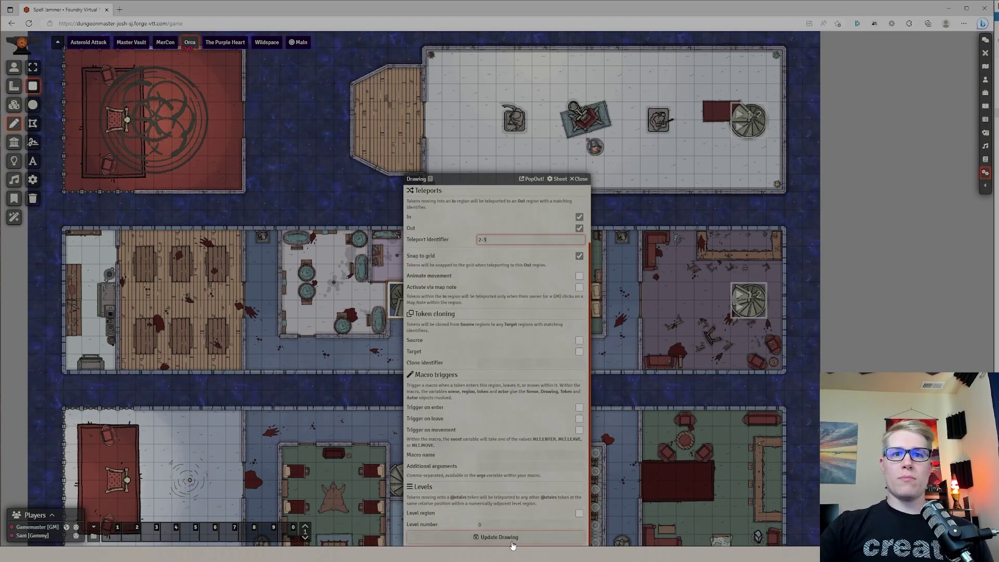
pyautogui.click(513, 541)
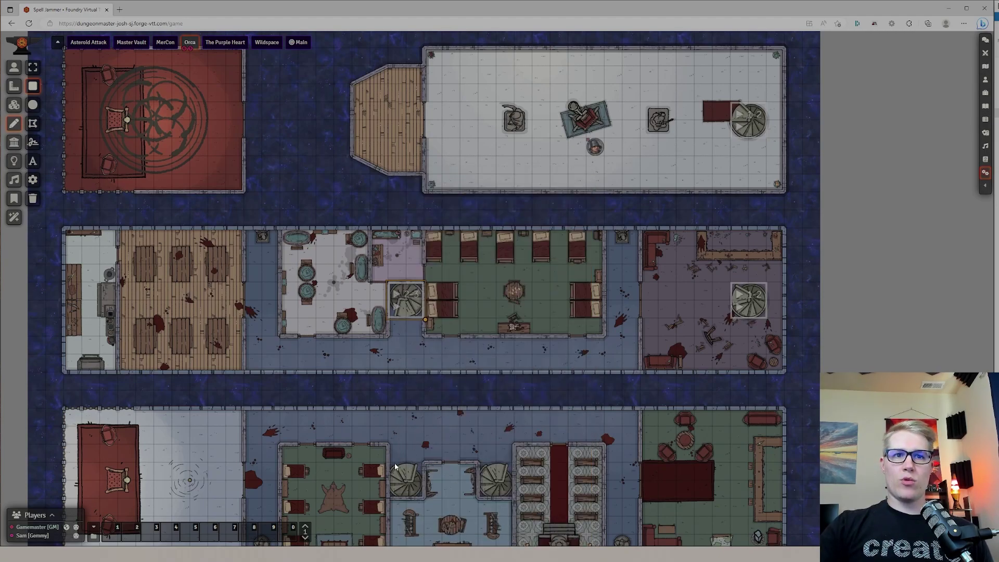
# - Outline the lower level's staircase beside the green bedroom and make it an In and Out teleport with identifier 2-3
pyautogui.moveTo(389, 463); pyautogui.dragTo(423, 498)
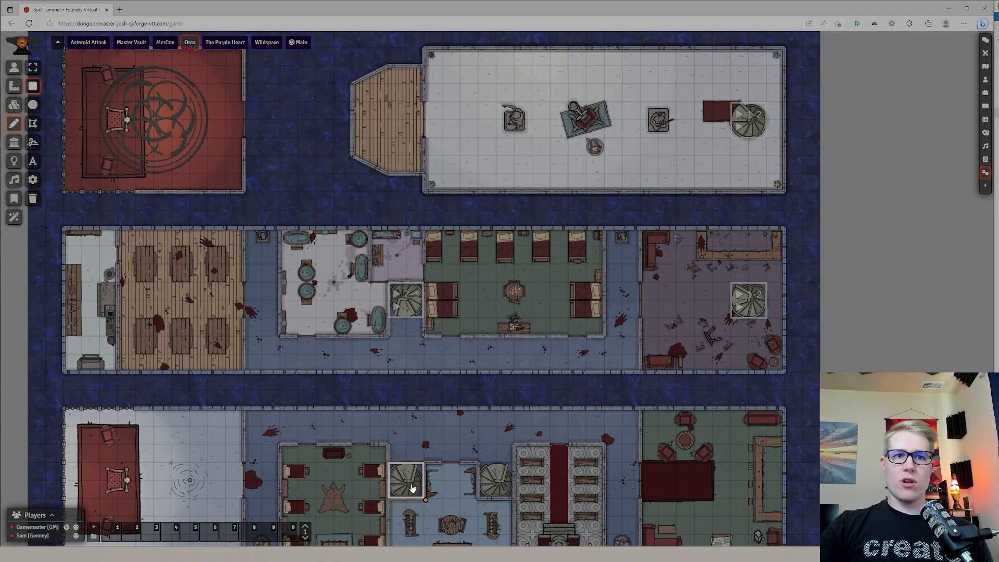
pyautogui.doubleClick(412, 487)
pyautogui.click(565, 241)
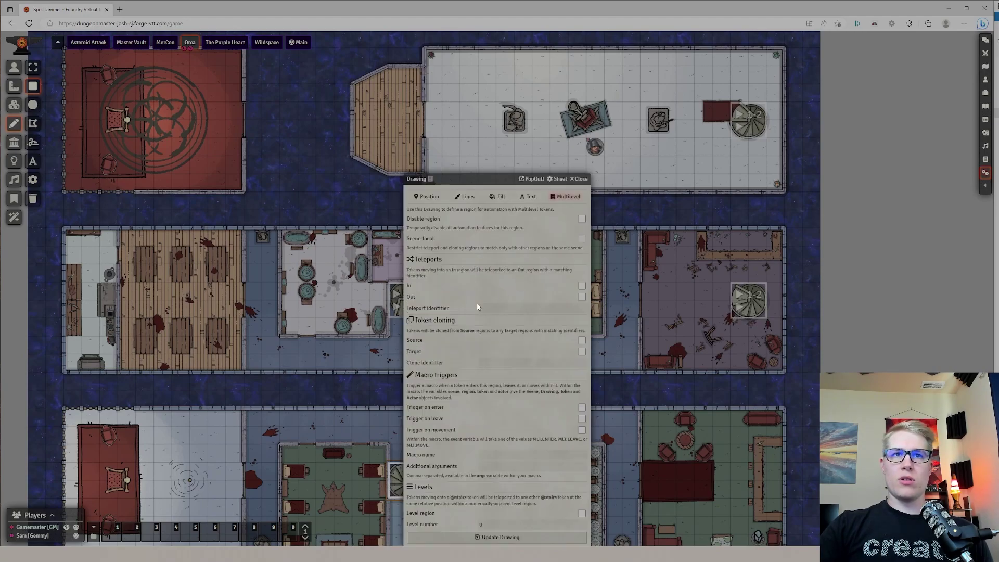
pyautogui.click(581, 286)
pyautogui.click(579, 296)
pyautogui.click(556, 307)
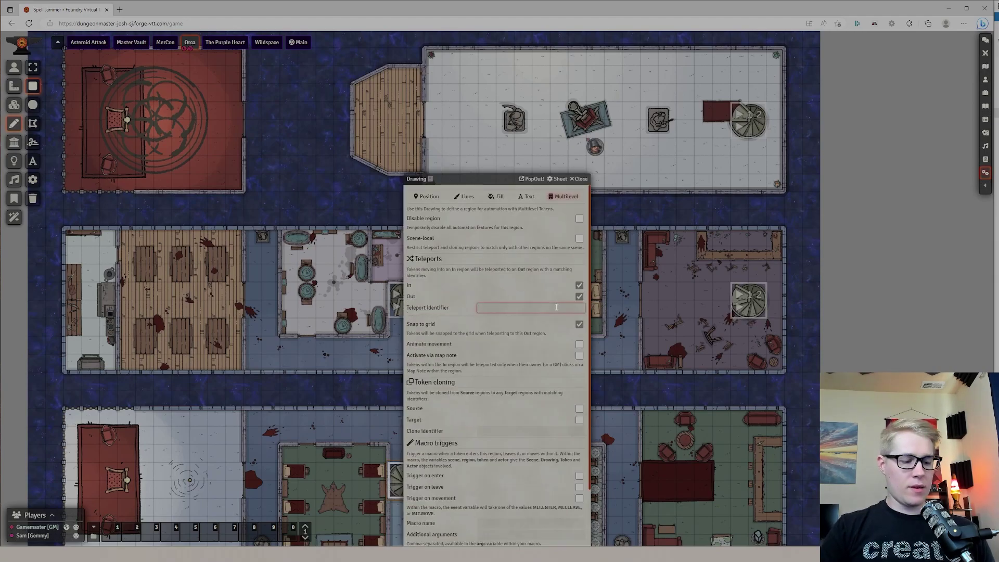
pyautogui.write('2-3')
pyautogui.press('Return')
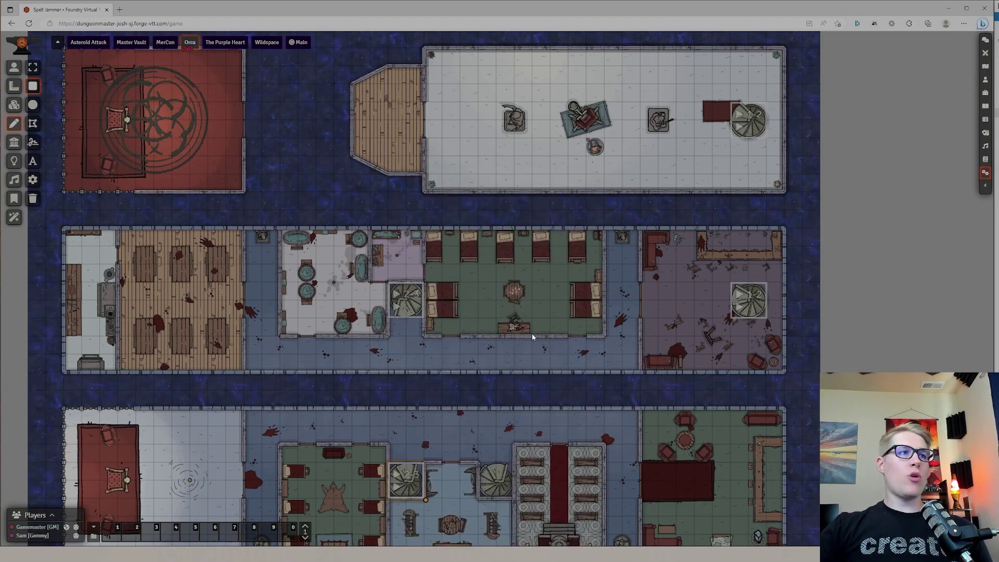
# - In the player's window, walk the token onto the upper-level staircase, and step off and back onto the stairs to test the teleport
pyautogui.moveTo(587, 270); pyautogui.dragTo(524, 310)
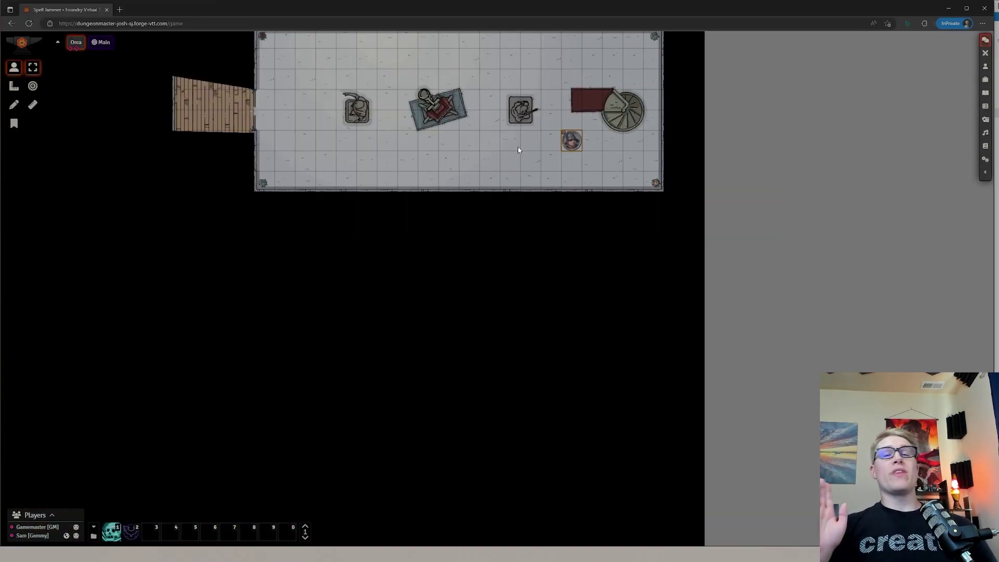
pyautogui.press('Right')
pyautogui.press('Right')
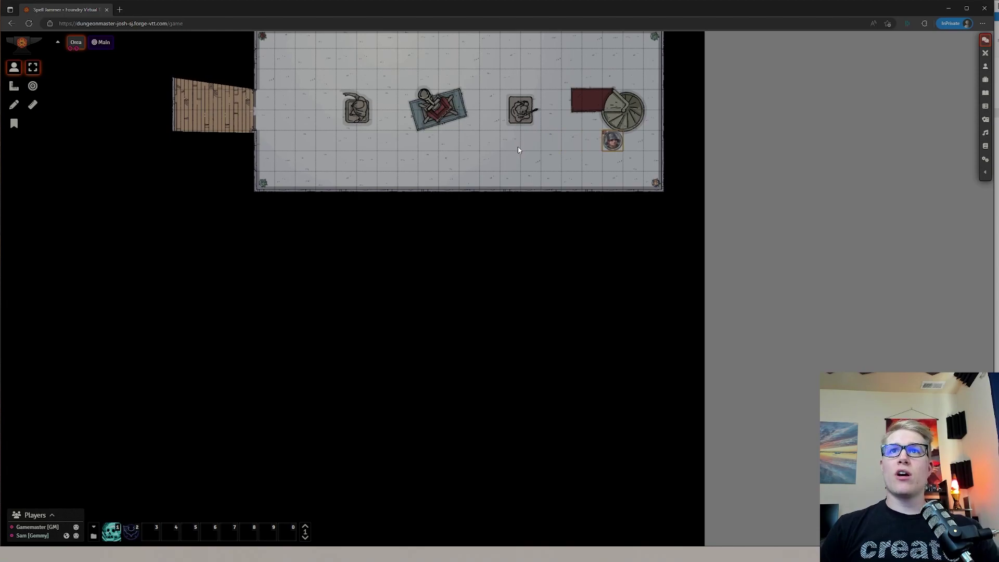
pyautogui.press('Up')
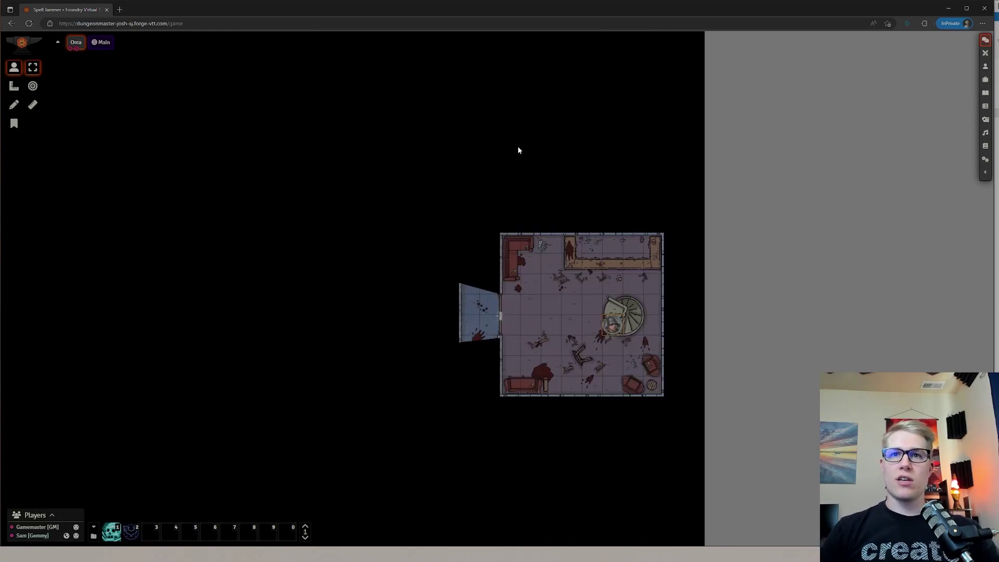
pyautogui.press('Left')
pyautogui.press('Right')
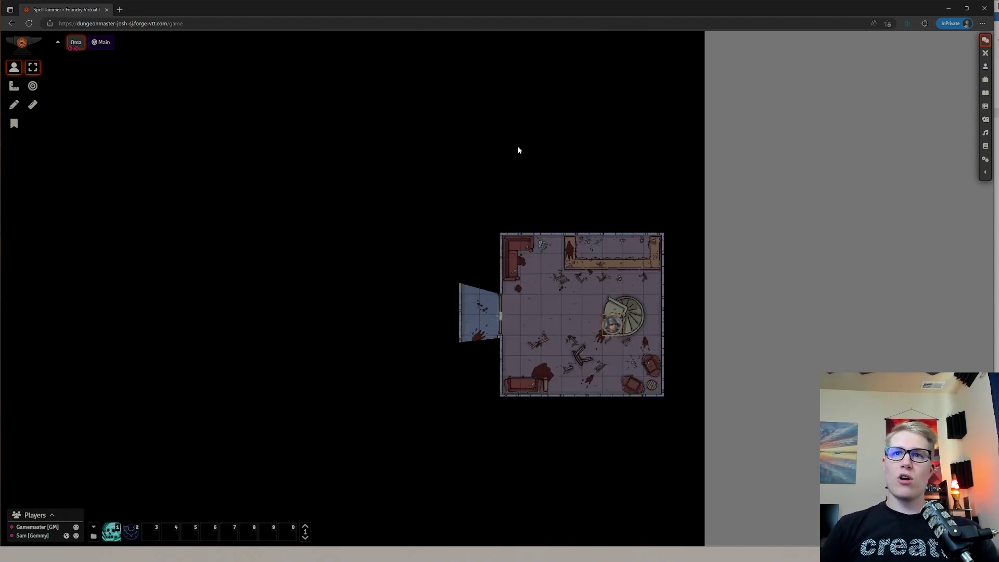
pyautogui.press('Left')
pyautogui.press('Left')
pyautogui.press('Right')
pyautogui.press('Right')
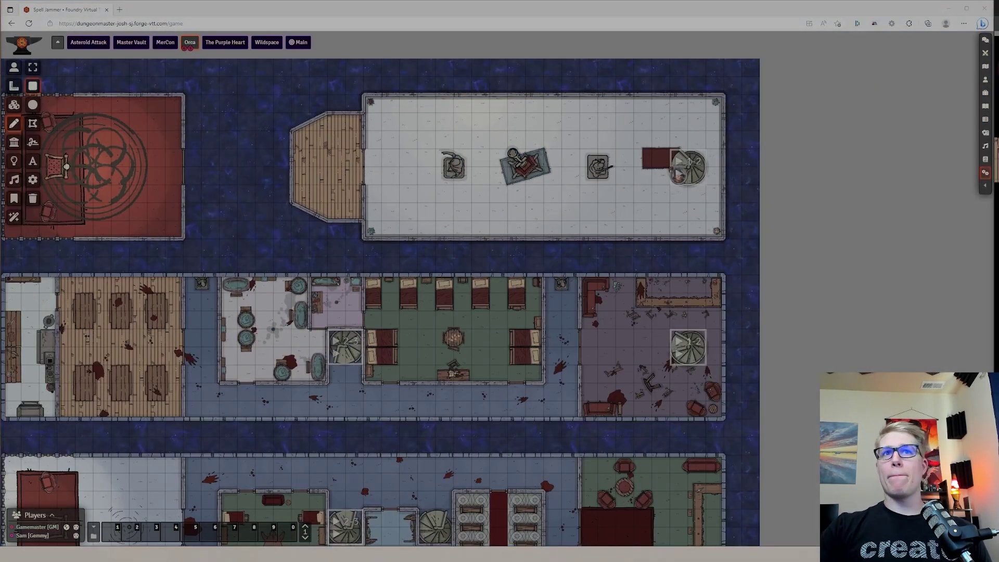
# - Enable Animate movement for the upper-level staircase's teleport region in the Gamemaster window, and switch back to the token controls
pyautogui.doubleClick(688, 168)
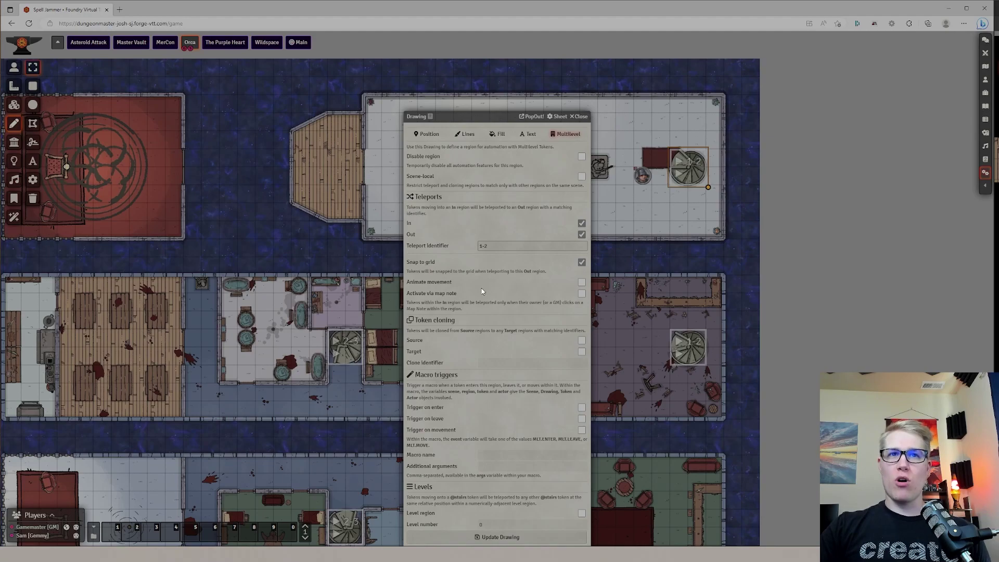
pyautogui.click(581, 283)
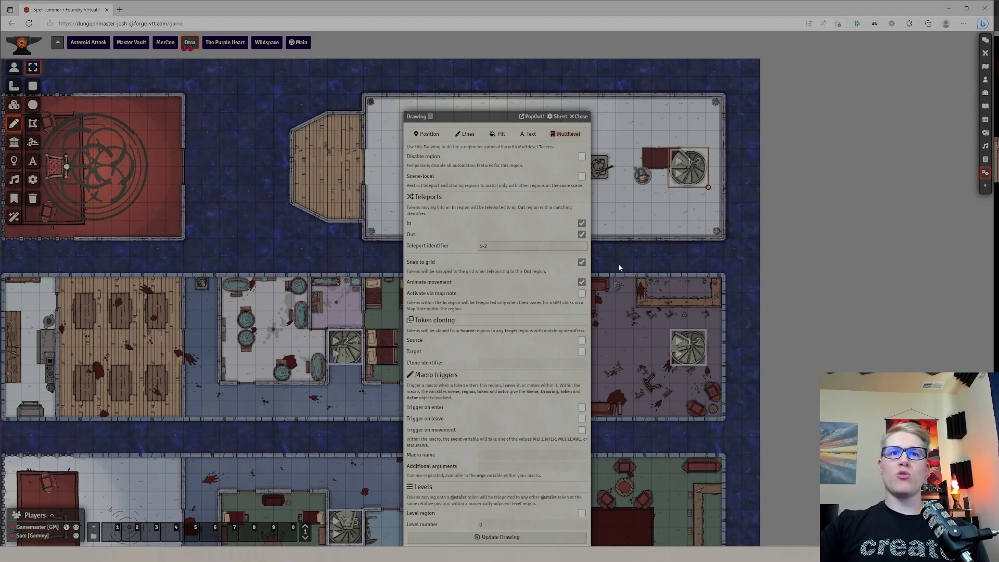
pyautogui.click(512, 538)
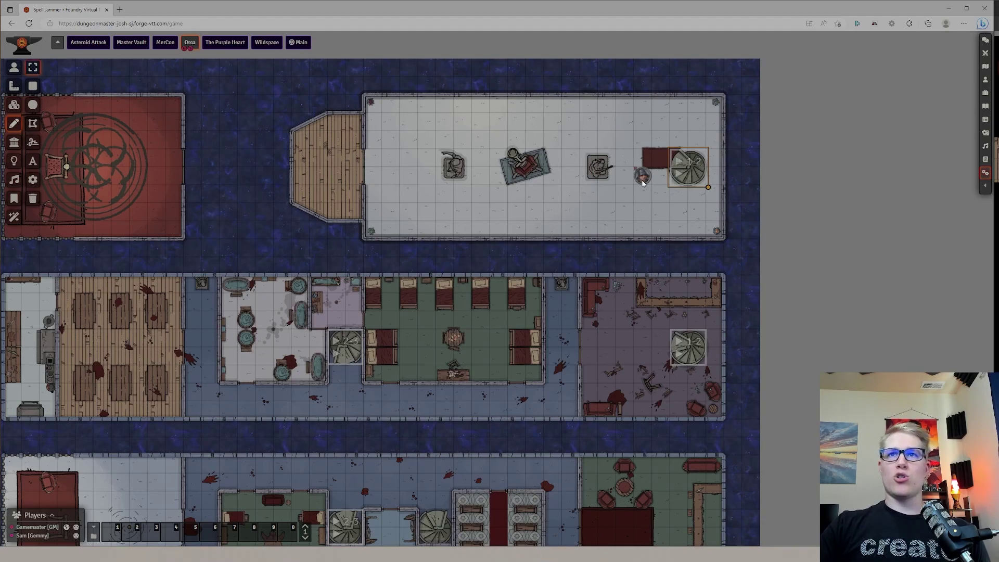
pyautogui.click(14, 67)
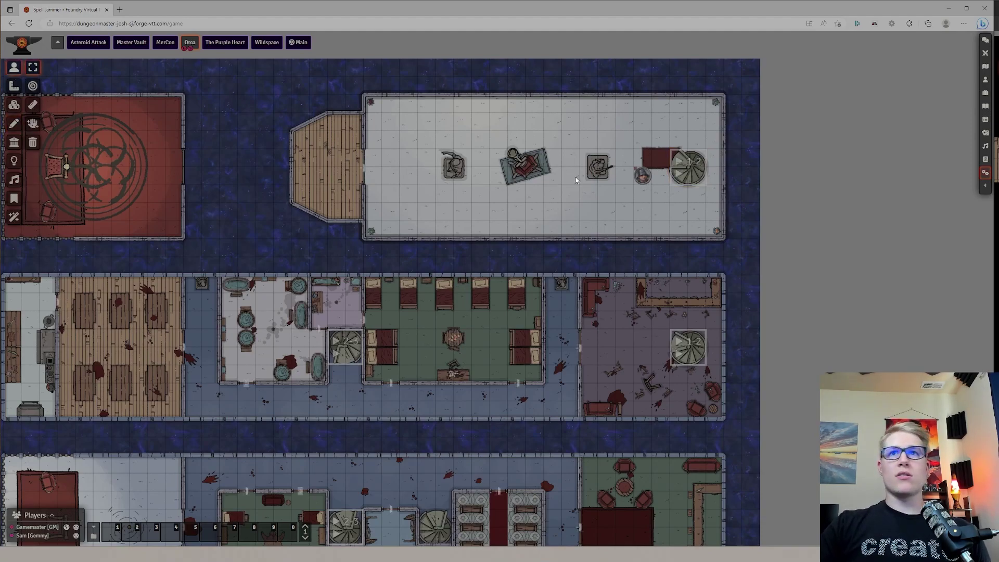
# - Walk the token onto the upper-level staircase to test the animated teleport, and move it off the middle-level stairs
pyautogui.click(642, 176)
pyautogui.press('Right')
pyautogui.press('Right')
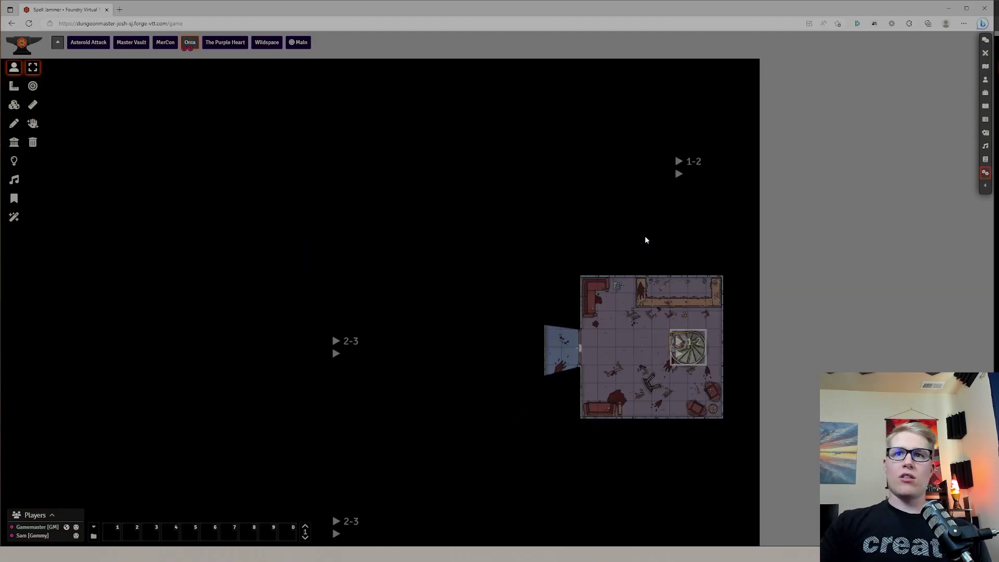
pyautogui.click(642, 335)
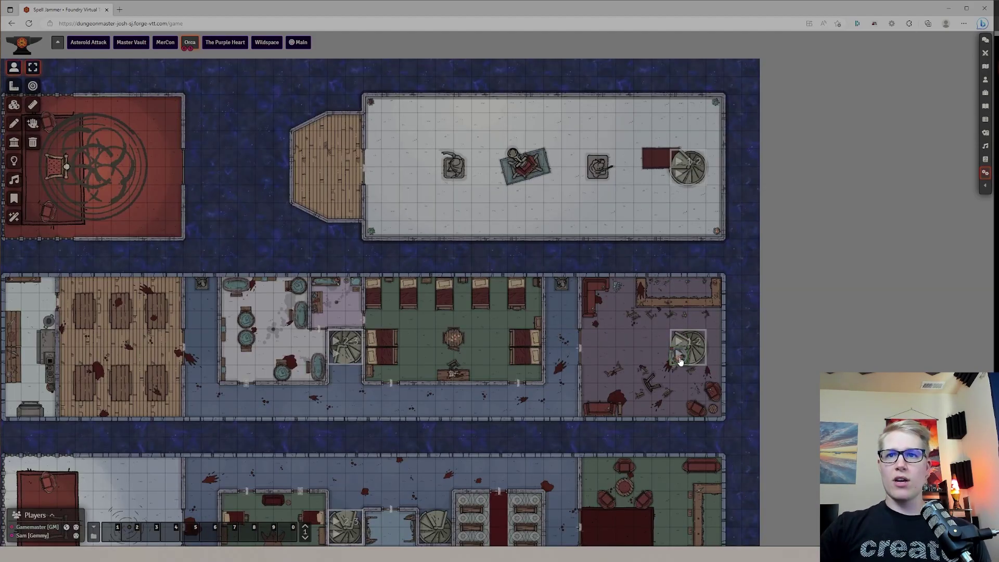
pyautogui.moveTo(679, 360); pyautogui.dragTo(642, 355)
pyautogui.click(56, 88)
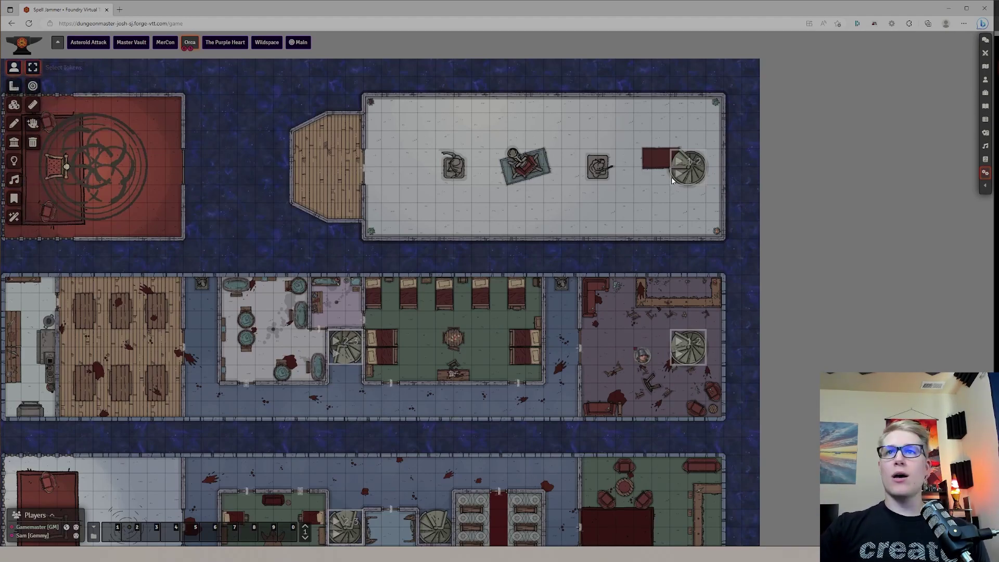
# - Turn off Animate movement for the upper-level staircase region, and enable Activate via map note on both regions with identifier 1-2
pyautogui.click(14, 123)
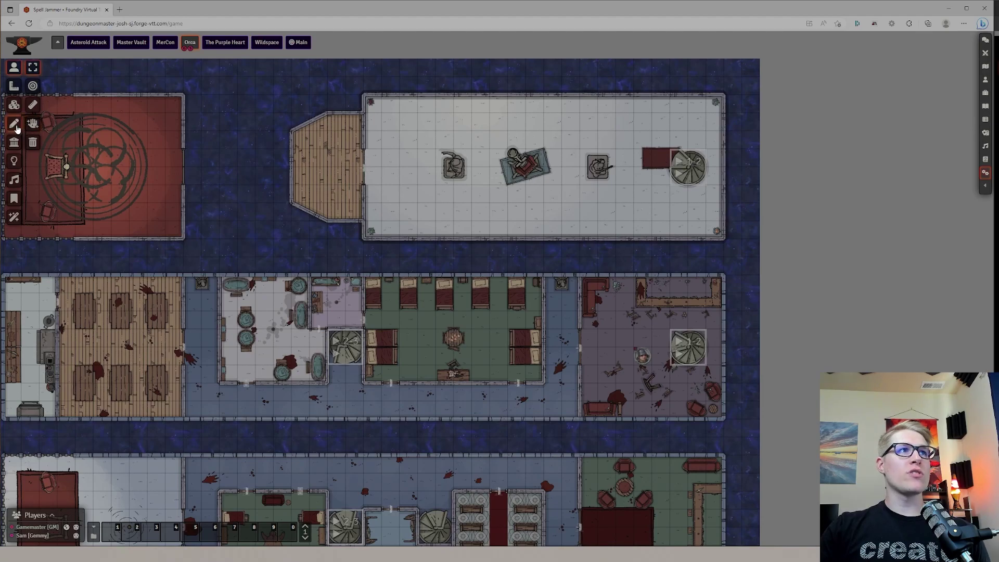
pyautogui.doubleClick(699, 177)
pyautogui.click(566, 133)
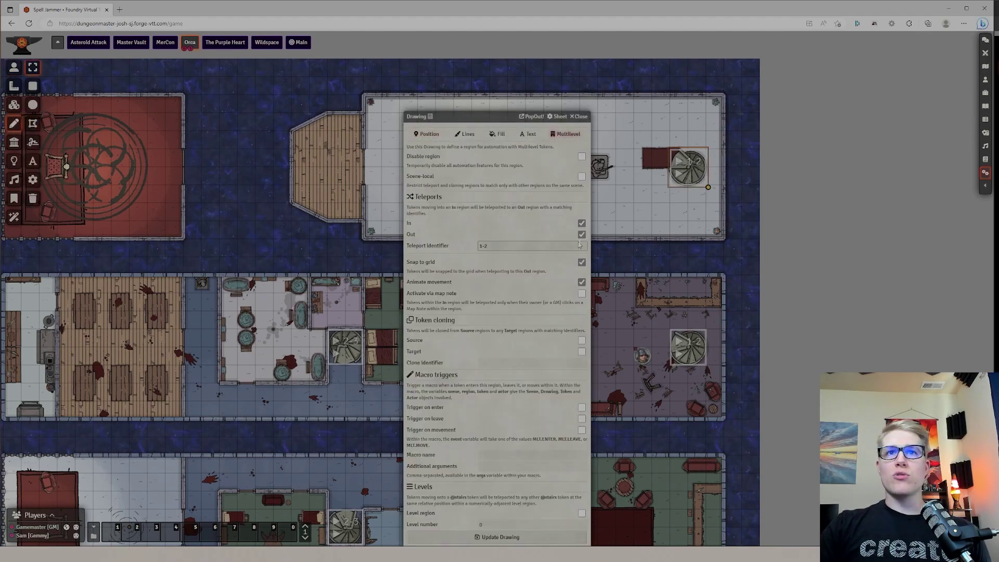
pyautogui.click(583, 281)
pyautogui.click(581, 293)
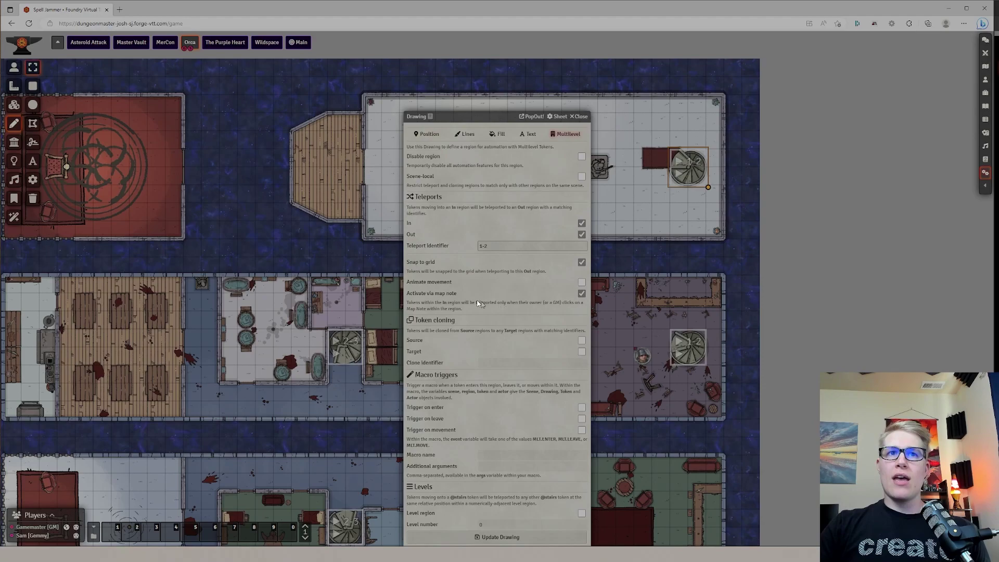
pyautogui.click(513, 539)
pyautogui.doubleClick(691, 370)
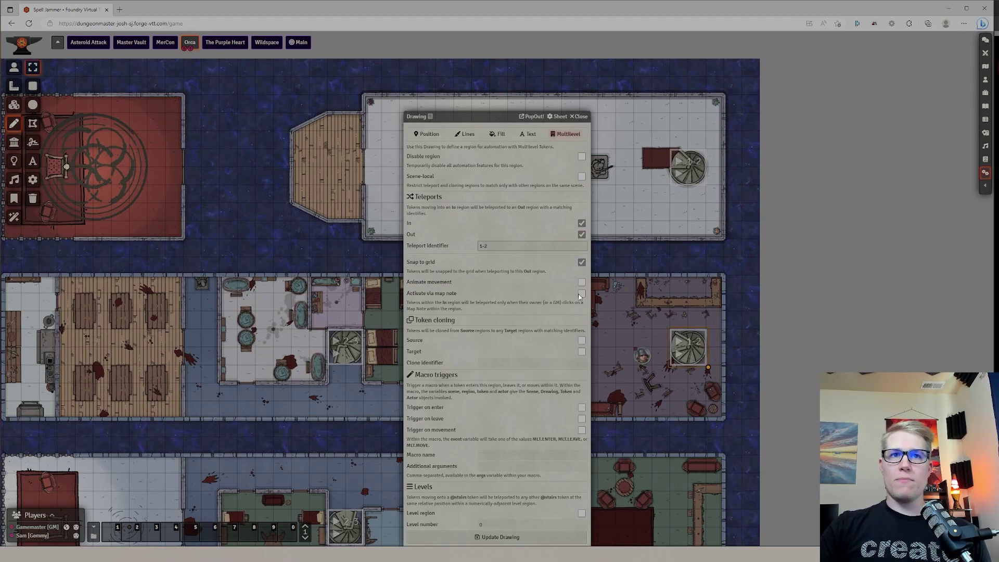
pyautogui.click(499, 538)
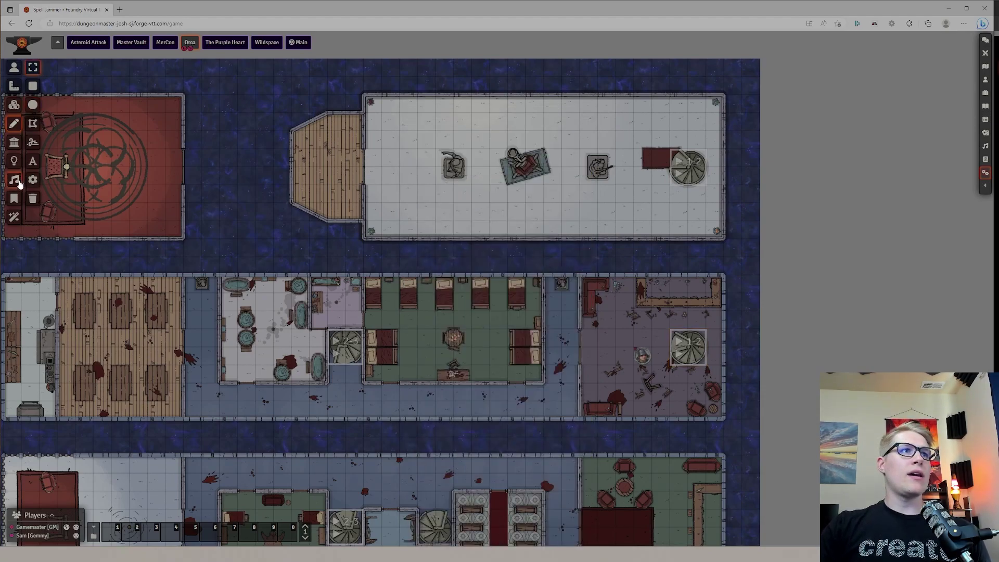
# - Place a map note labelled Down Stairs on the upper-level staircase, without a journal entry
pyautogui.click(14, 199)
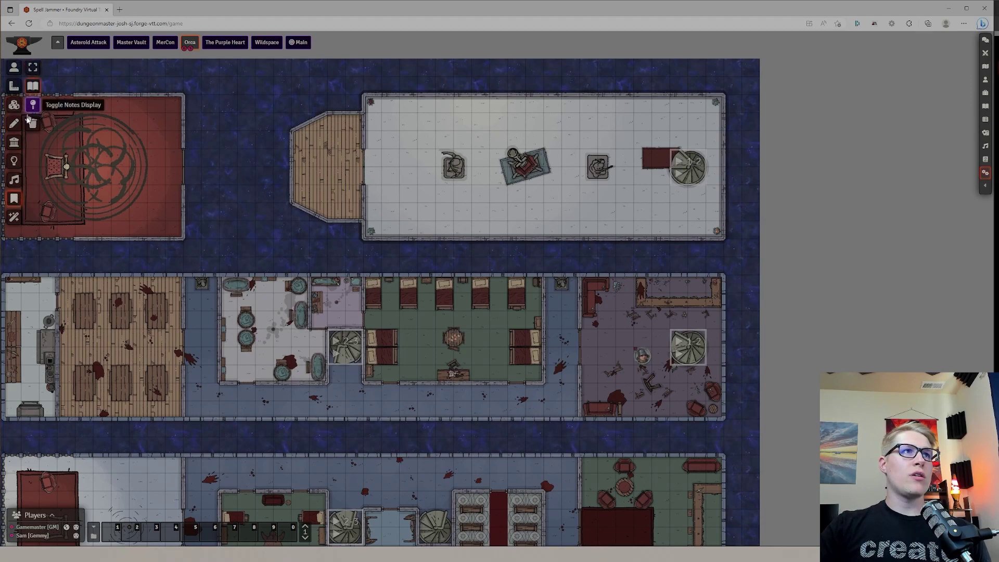
pyautogui.click(699, 176)
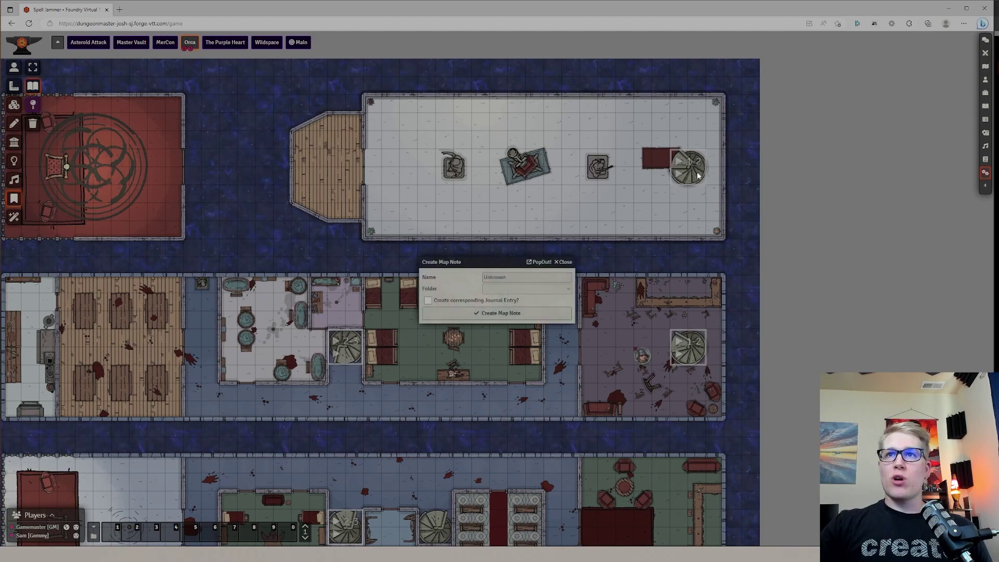
pyautogui.click(507, 279)
pyautogui.write('Down Stairs')
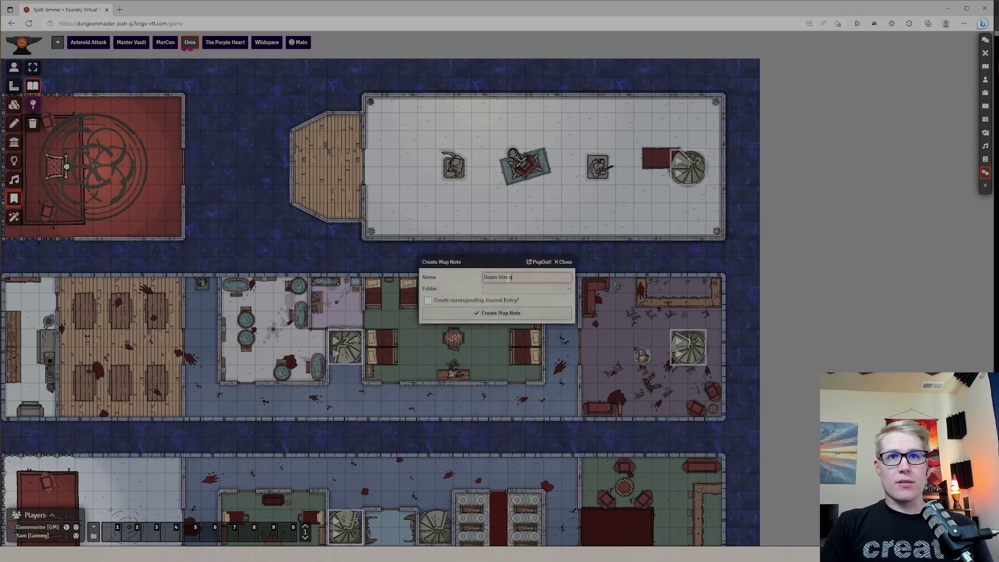
pyautogui.press('Return')
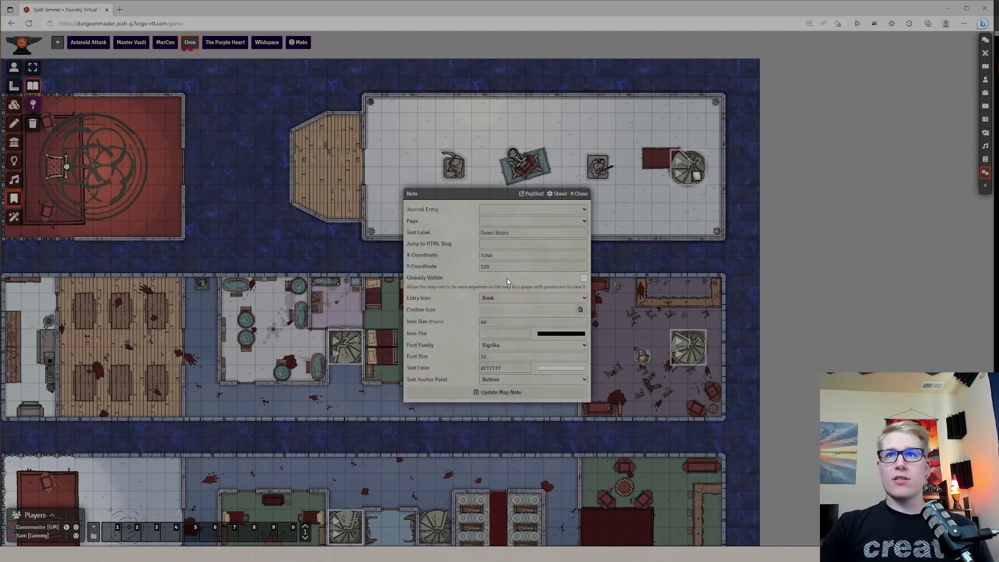
pyautogui.click(520, 392)
# - Place a map note labelled Up Stairs on the linked middle-level staircase, without a journal entry
pyautogui.click(695, 359)
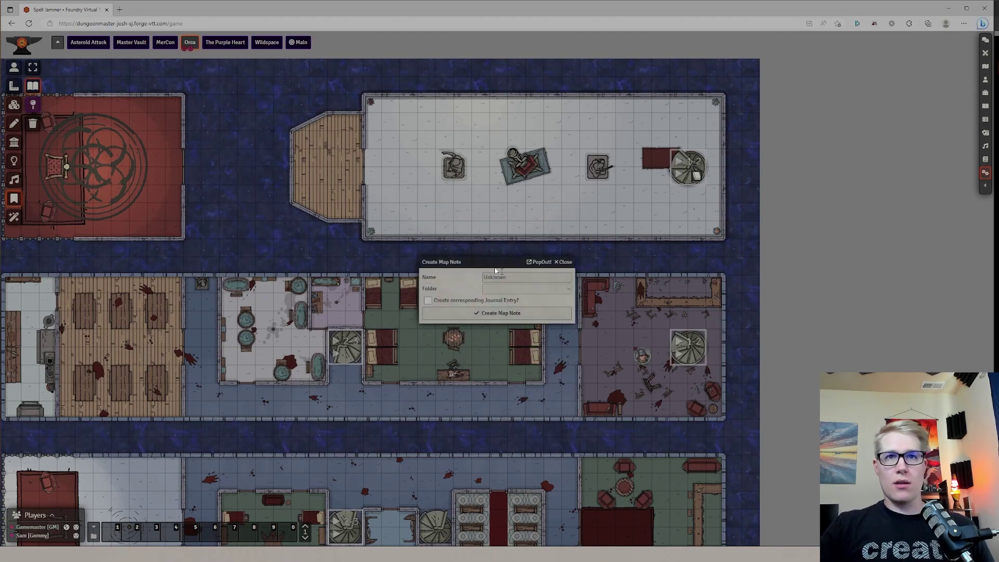
pyautogui.click(495, 277)
pyautogui.write('Up')
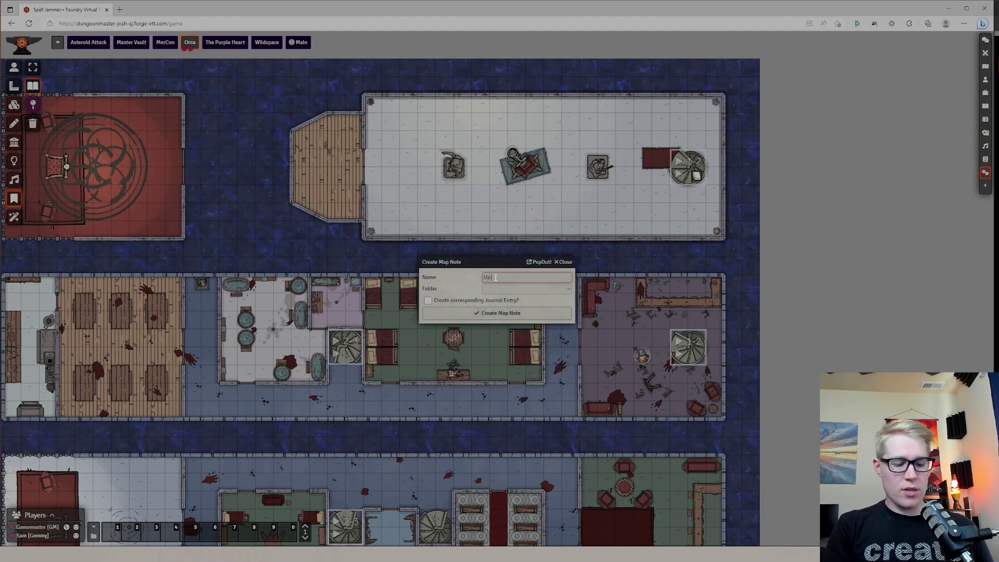
pyautogui.write(' Stairs')
pyautogui.press('Return')
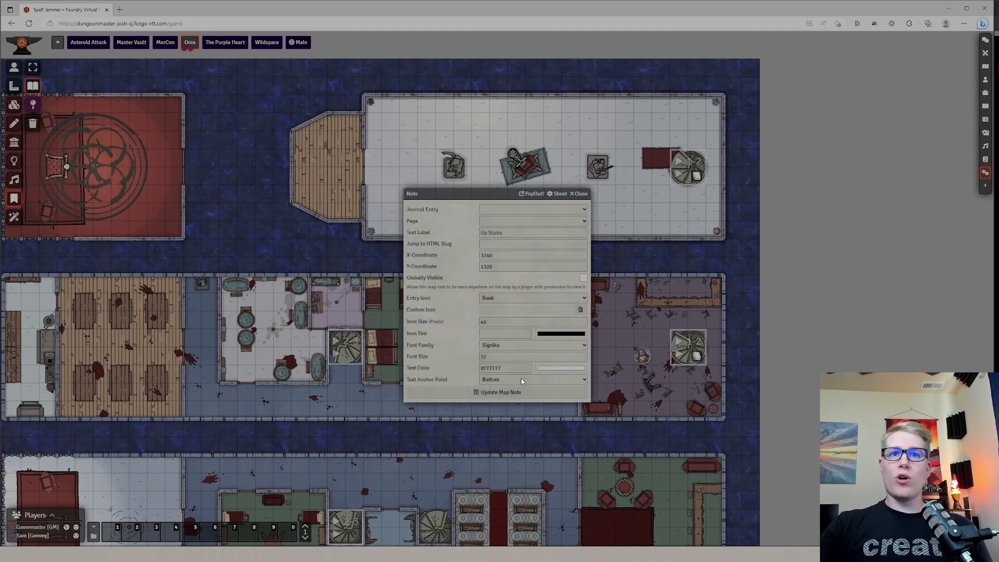
pyautogui.click(520, 393)
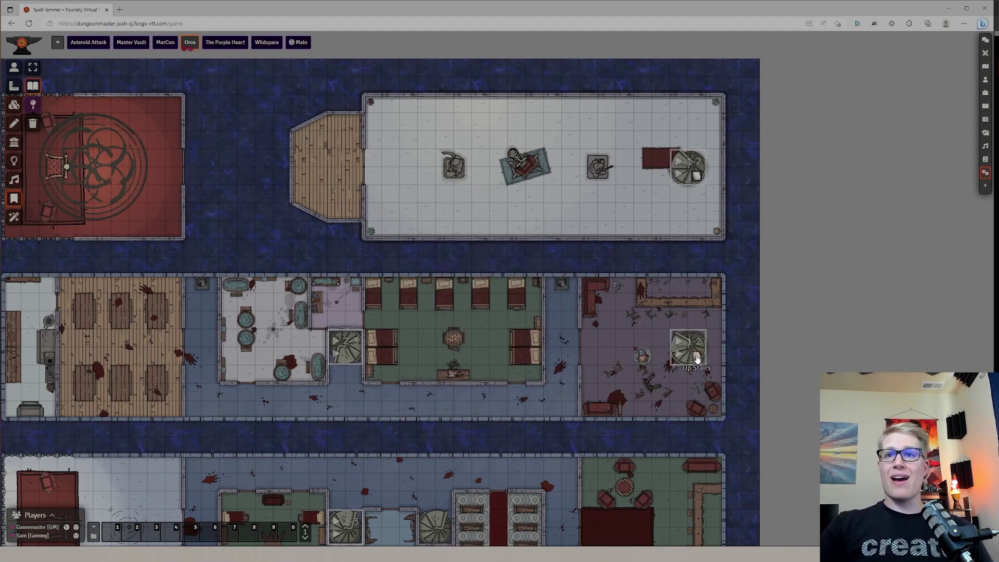
# - In the player's window, walk the token onto the middle-level staircase and activate the Up Stairs note to test the teleport
pyautogui.hotkey('alt', 'Tab')
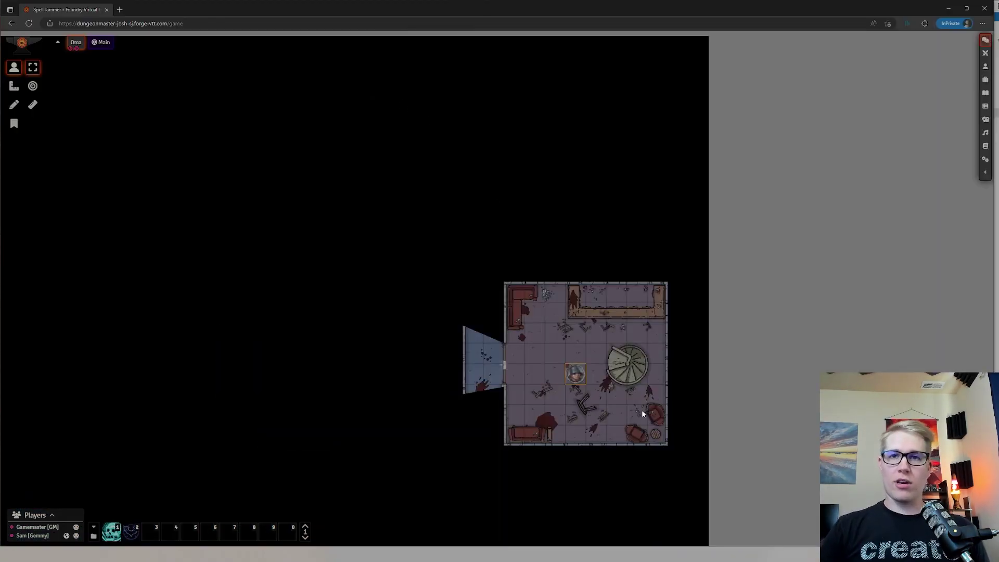
pyautogui.press('Right')
pyautogui.press('Right')
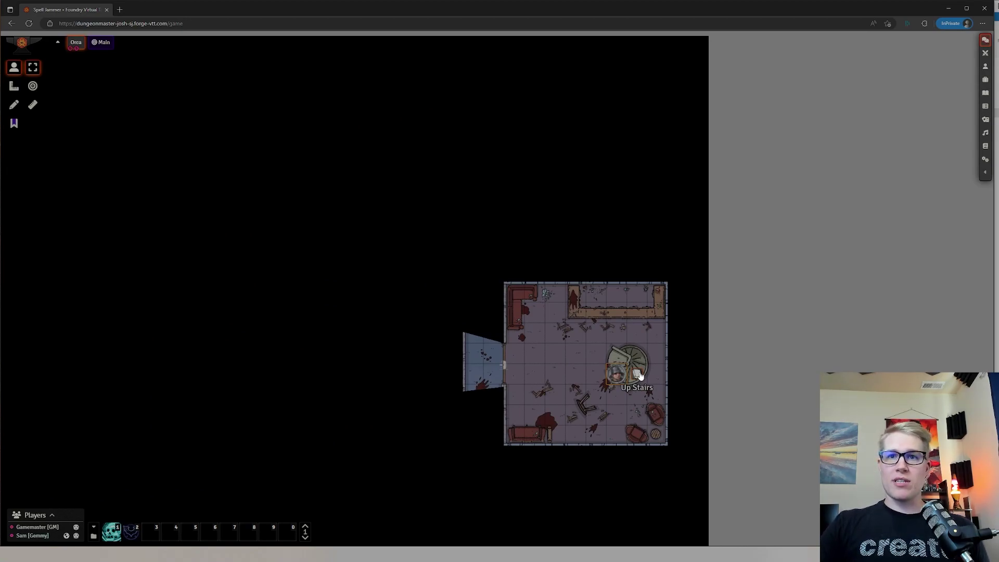
pyautogui.click(640, 376)
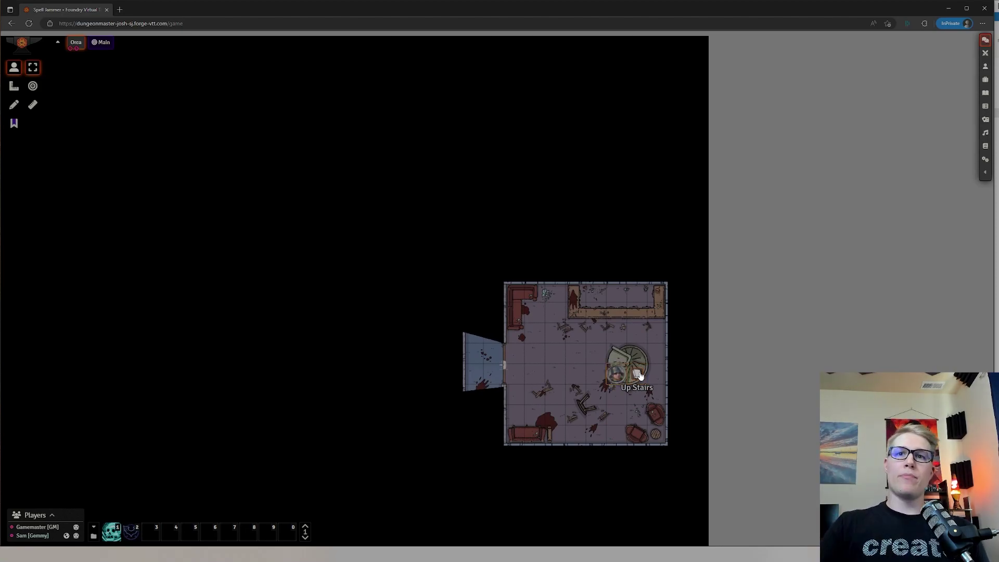
pyautogui.click(640, 376)
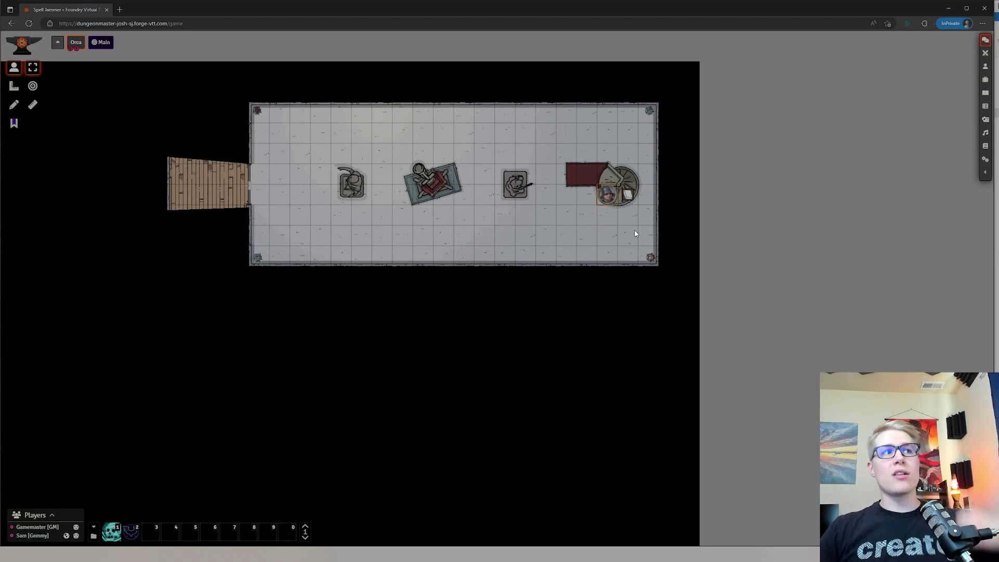
# - Walk the token off and back onto the upper-level staircase, and activate its map note to teleport down
pyautogui.press('Left')
pyautogui.press('Left')
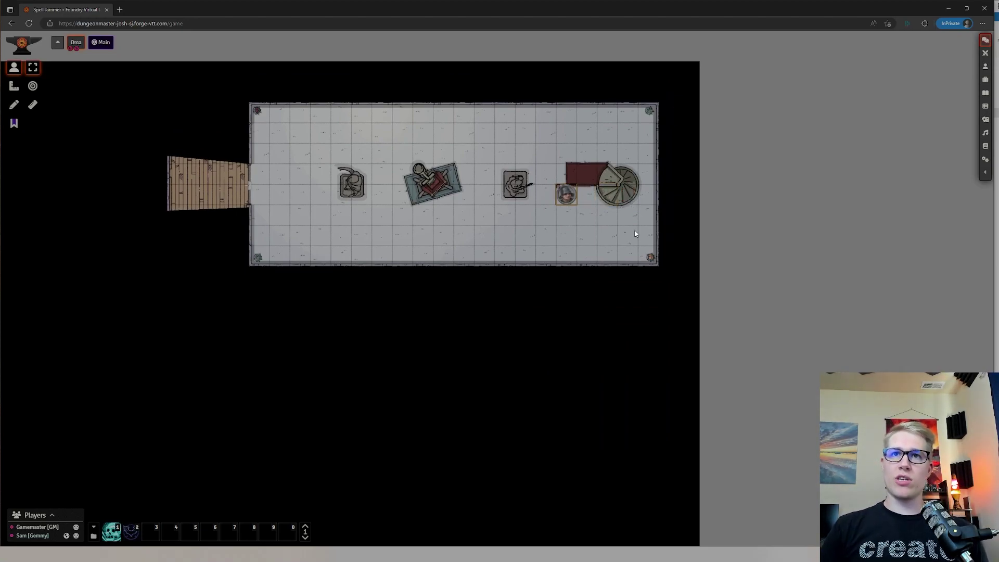
pyautogui.press('Right')
pyautogui.press('Right')
pyautogui.press('Right')
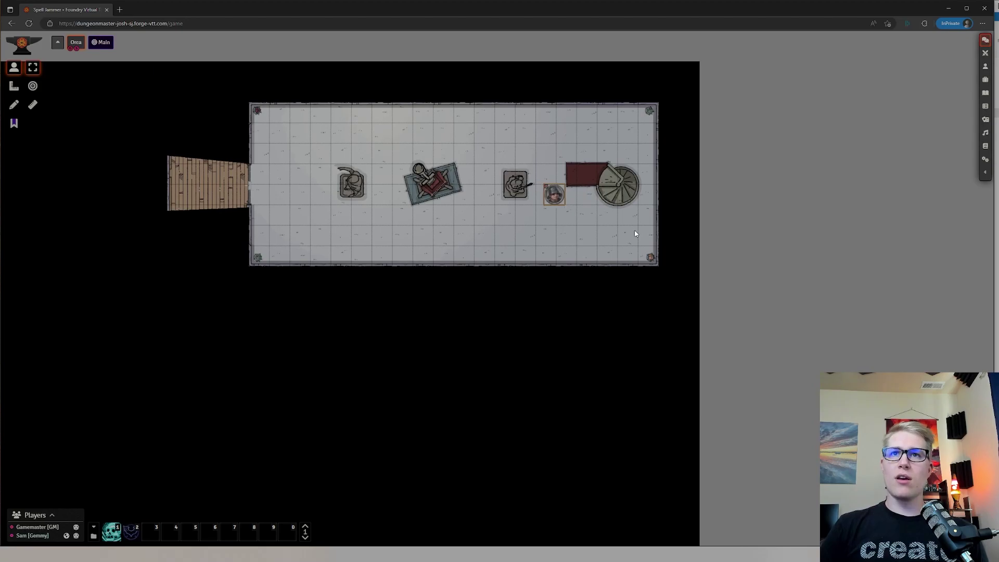
pyautogui.click(626, 195)
# - Switch back to the Gamemaster window and bring the lower level's staircases into view
pyautogui.hotkey('alt', 'Tab')
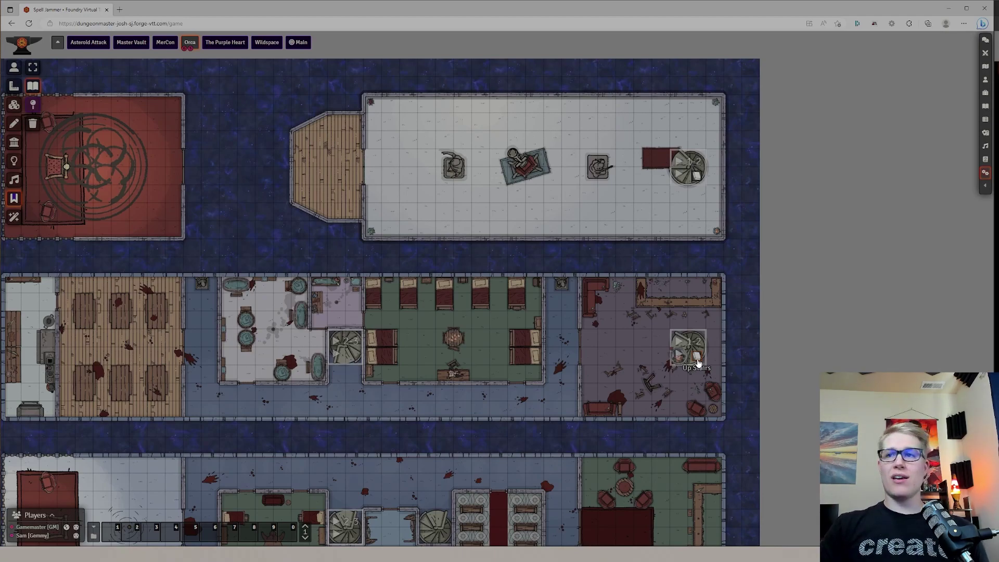
pyautogui.scroll(-2, 512, 465)
pyautogui.moveTo(494, 512); pyautogui.dragTo(520, 425)
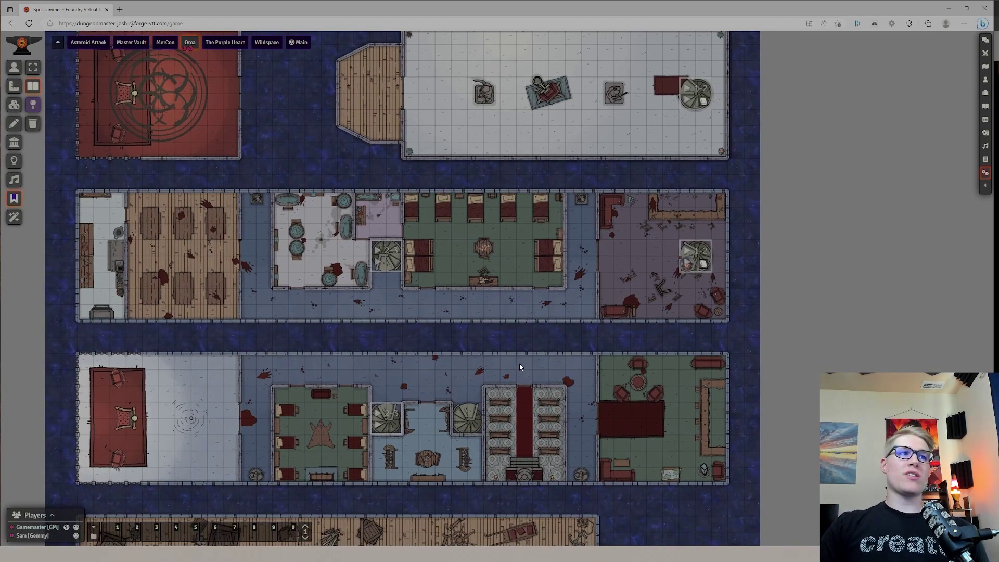